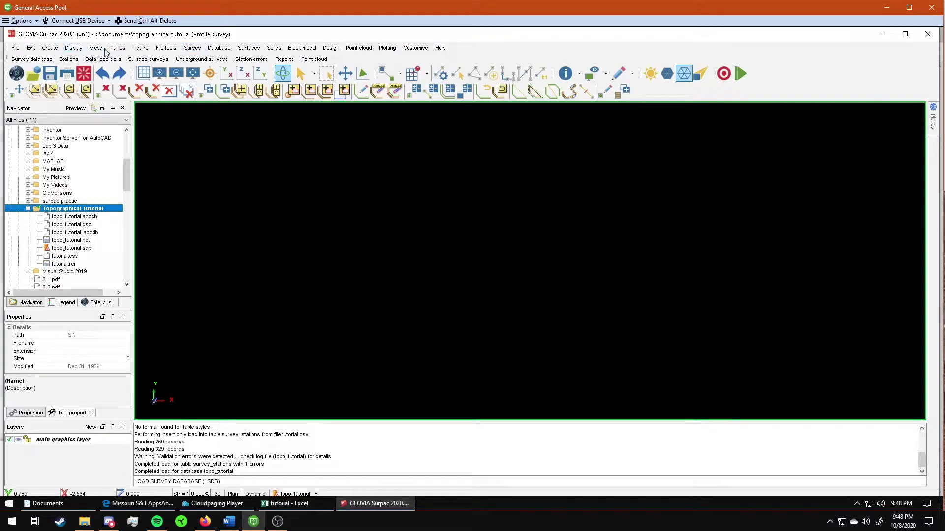
Display all survey stations from the database with empty query constraints.
left_click(69, 59)
left_click(69, 59)
left_click(73, 47)
left_click(68, 59)
left_click(68, 59)
left_click(68, 60)
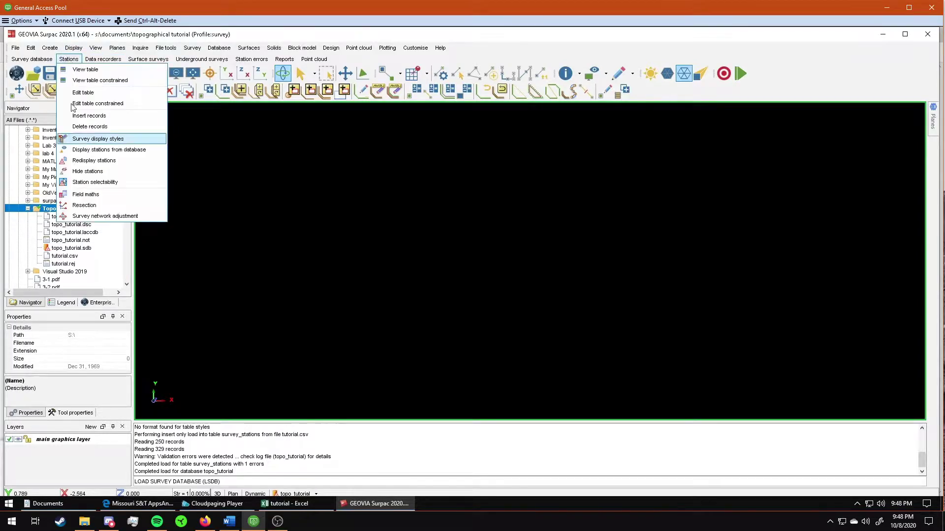
left_click(93, 139)
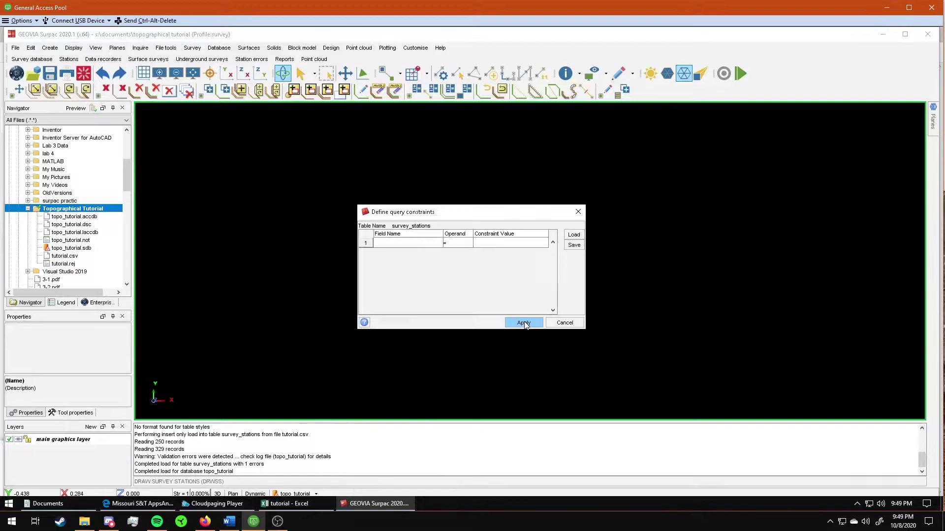
left_click(520, 269)
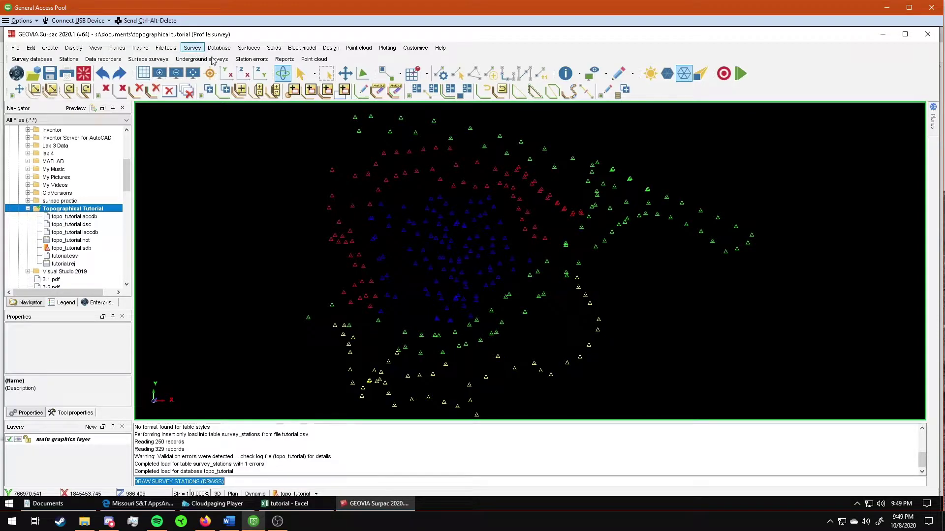
Create a station string file with location Tobo_string_auto and ID 1, including all stations.
left_click(192, 49)
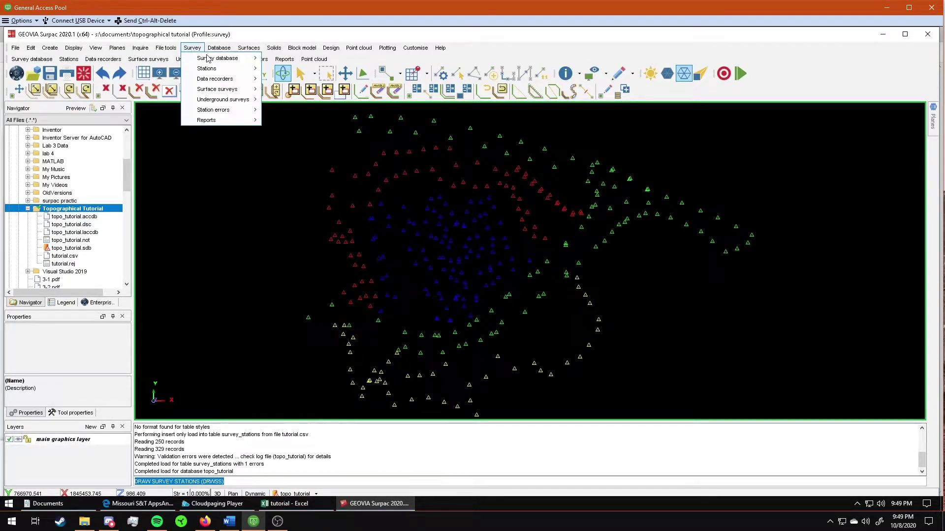
mouse_move(207, 123)
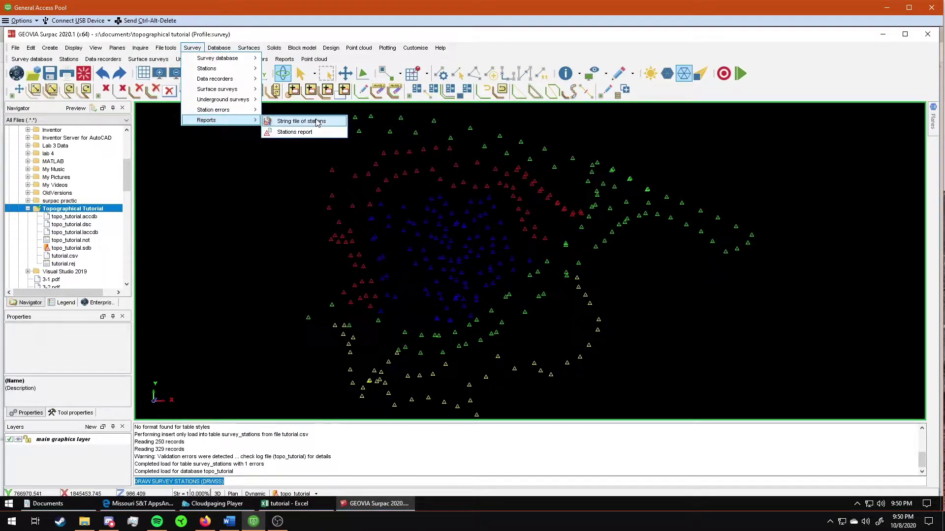
left_click(316, 123)
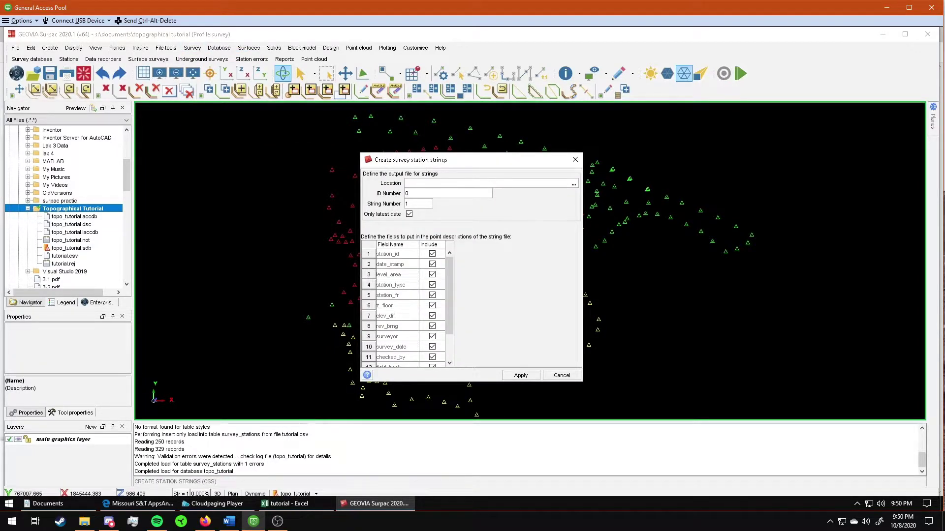
type("Tobo_string_auto")
key("Tab")
type("1")
key("shift+Tab")
key("shift+Tab")
key("End")
left_click(522, 375)
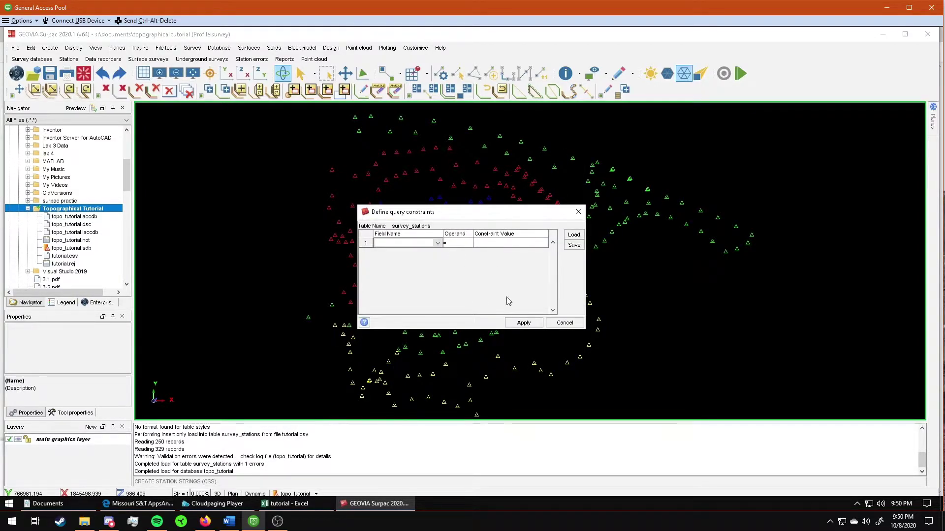
left_click(525, 325)
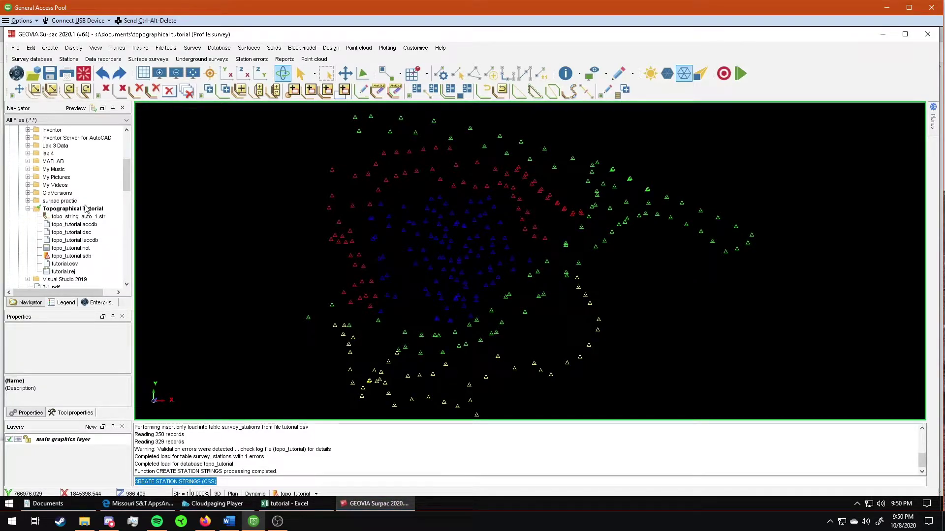
Load tobo_string_auto_1.str into the view and try forming a DTM from its layer.
left_click_drag(111, 228, 271, 228)
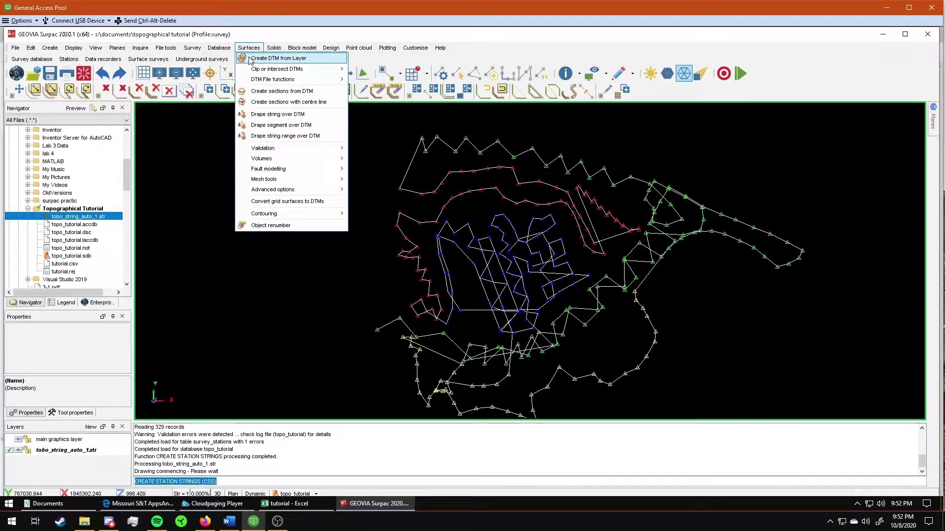
left_click(275, 59)
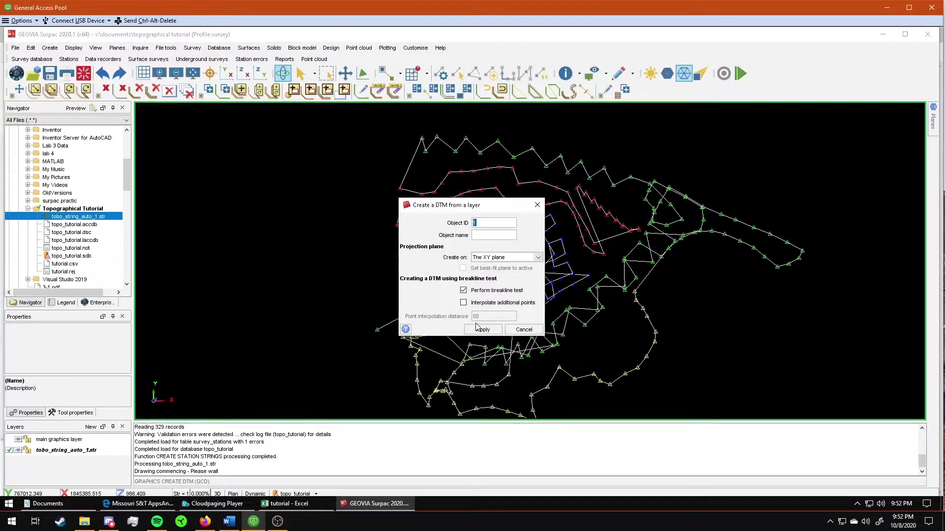
left_click(481, 329)
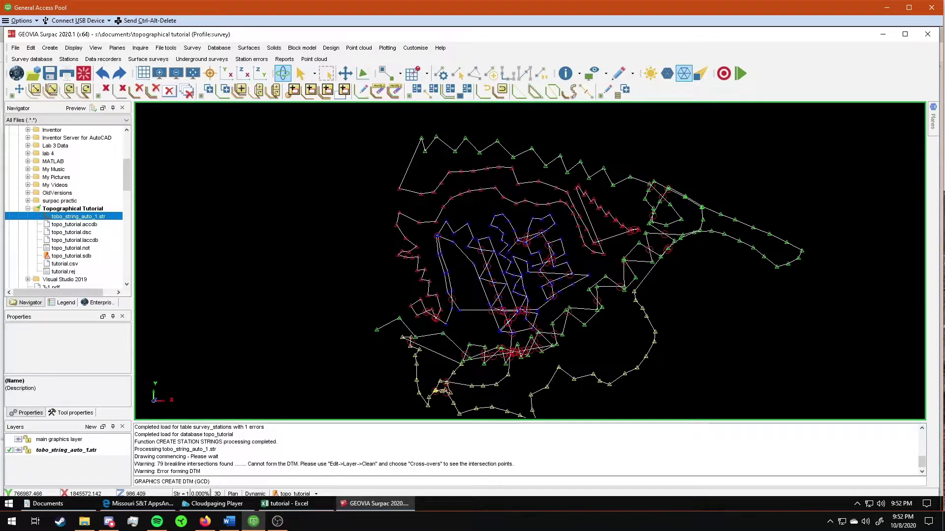
Break the station strings by removing two crossing segments on the right.
left_click(631, 74)
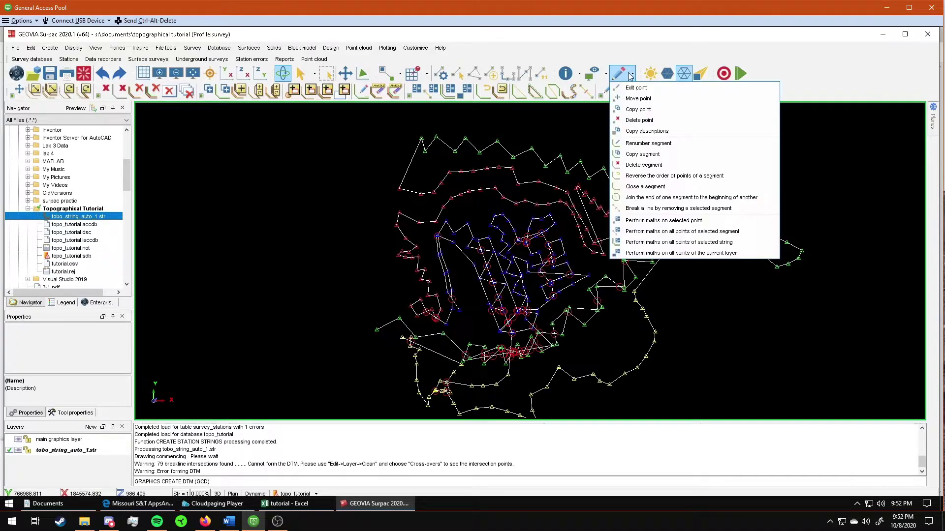
left_click(639, 209)
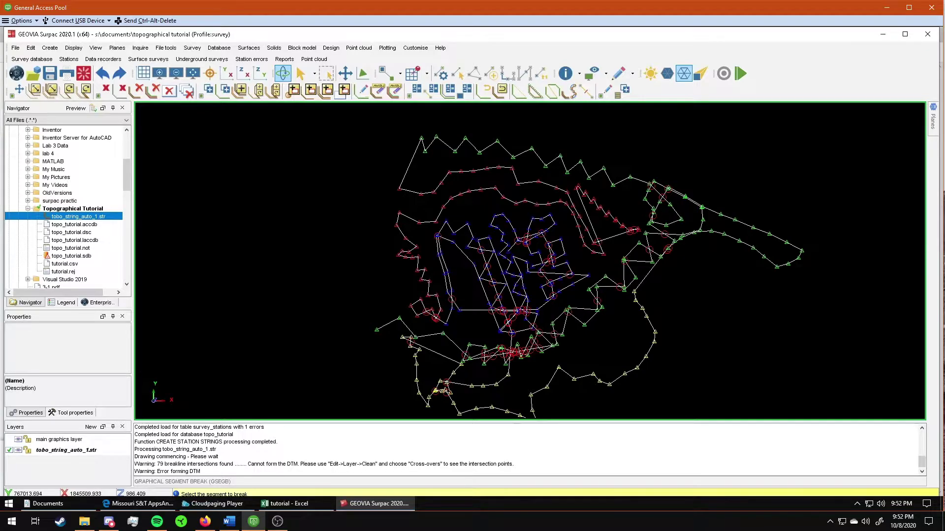
left_click(553, 160)
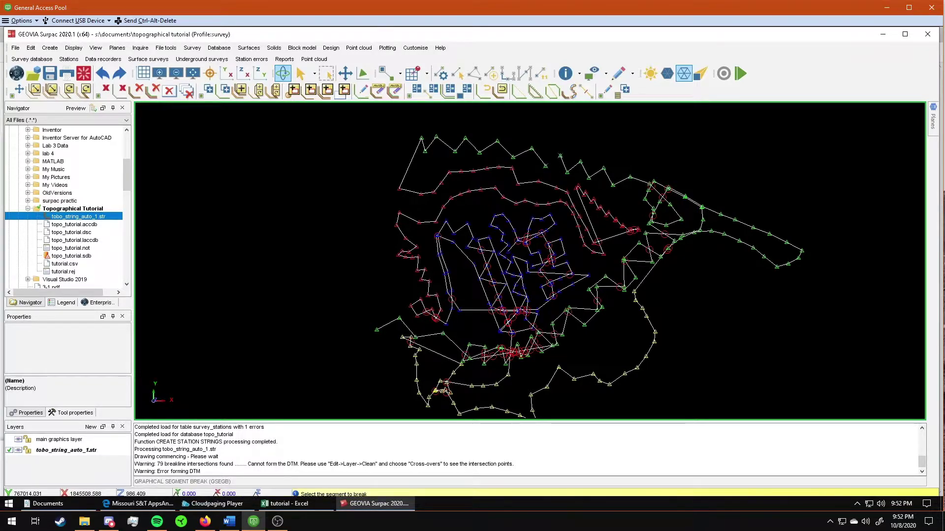
left_click(538, 157)
left_click(632, 74)
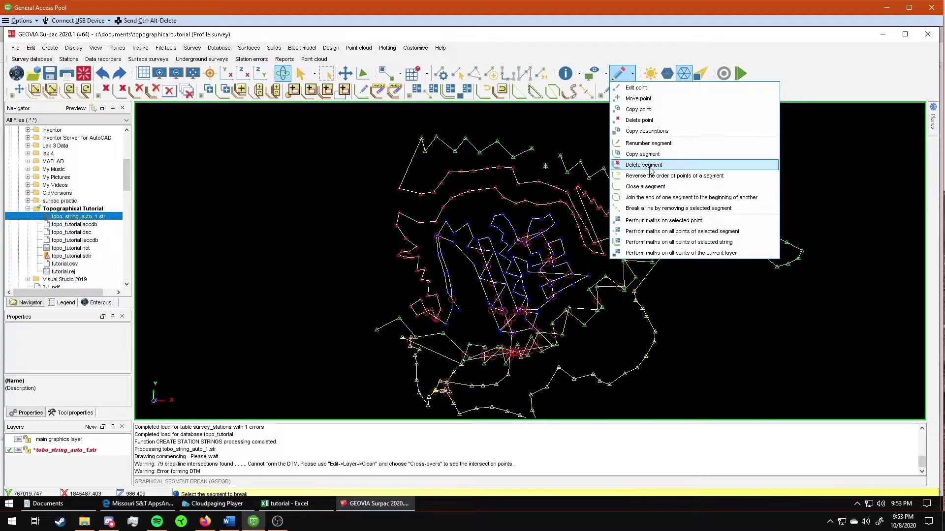
left_click(653, 209)
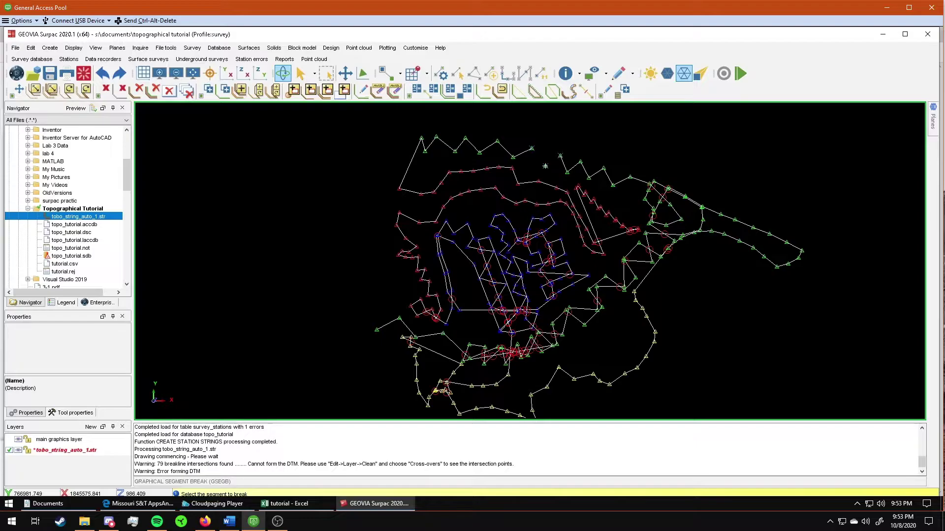
left_click(632, 73)
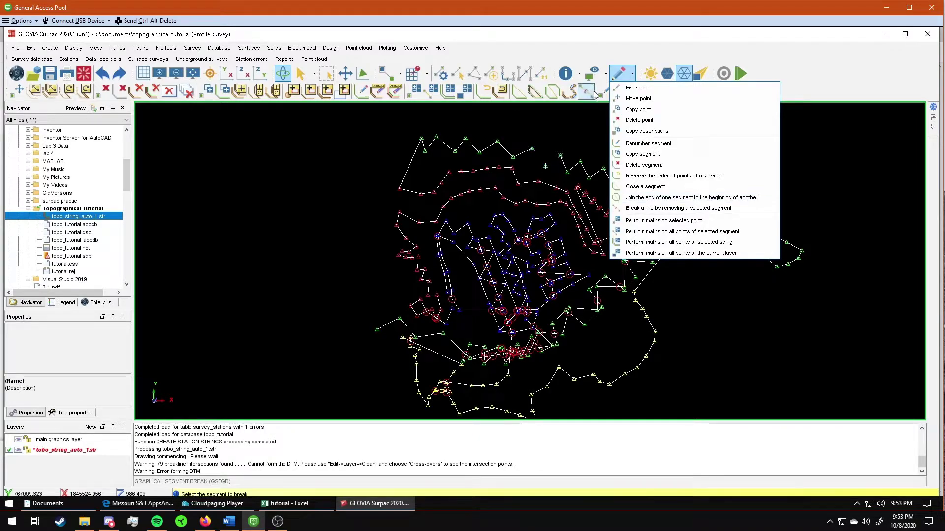
Join the two isolated station points near the top into one short line.
scroll(603, 161, "up", 3)
key("Escape")
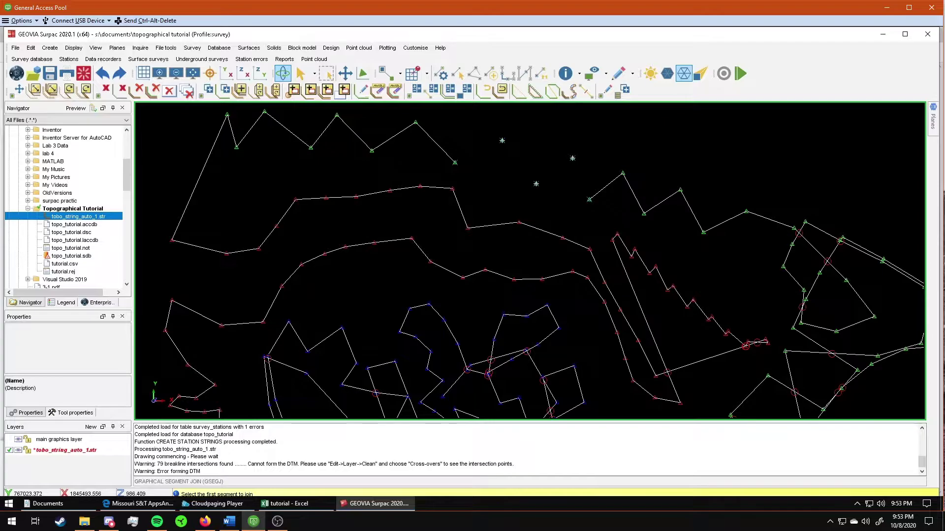
left_click(710, 318)
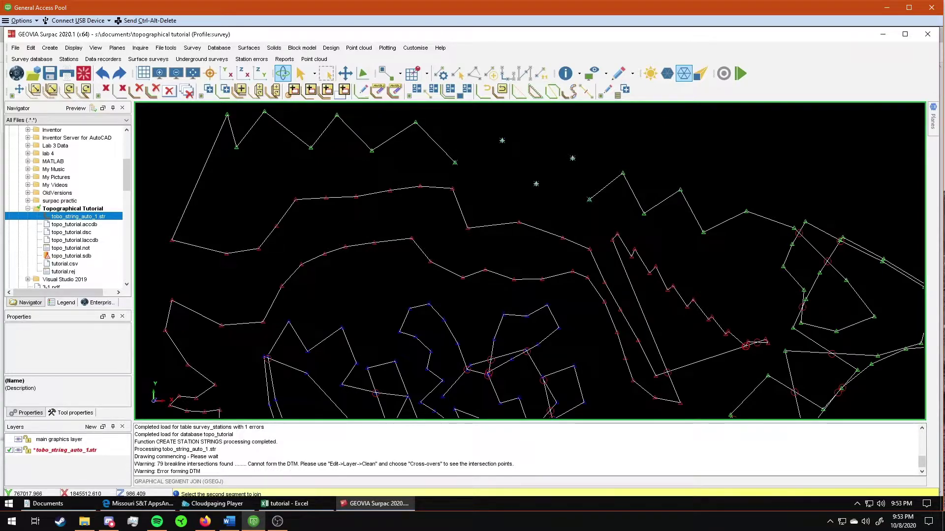
left_click(536, 184)
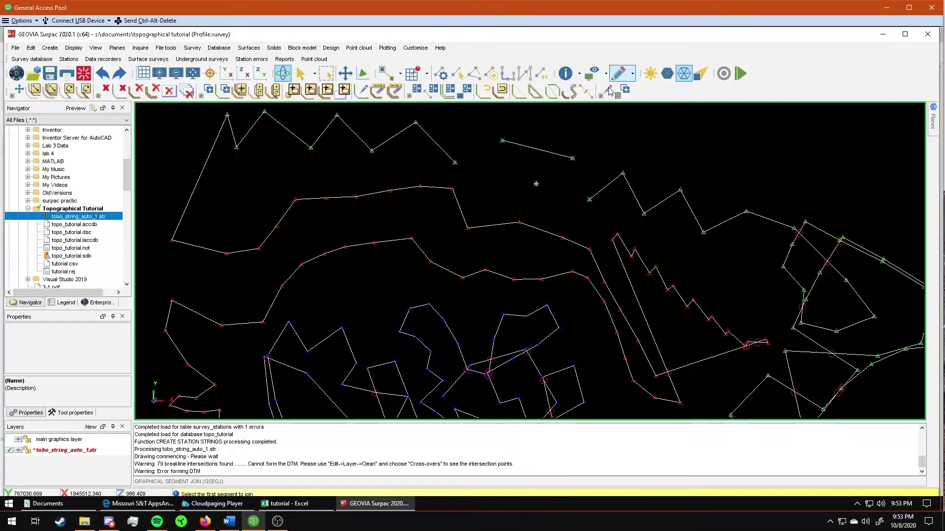
Connect the end of the green string to the nearby point.
left_click(632, 75)
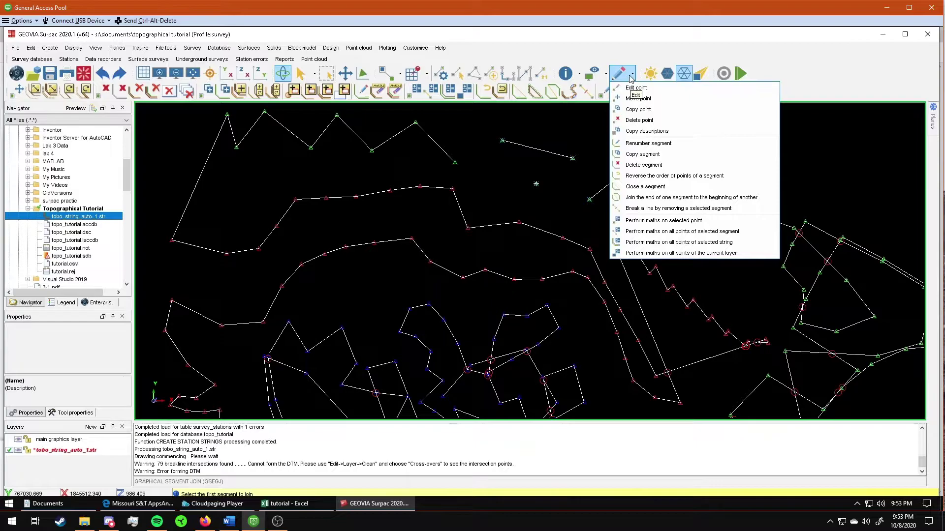
key("Escape")
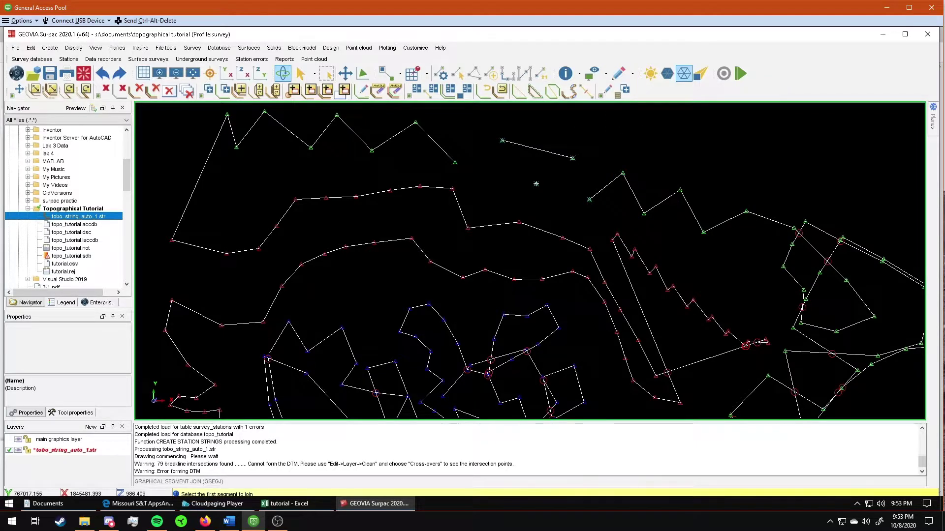
left_click(536, 183)
left_click(451, 159)
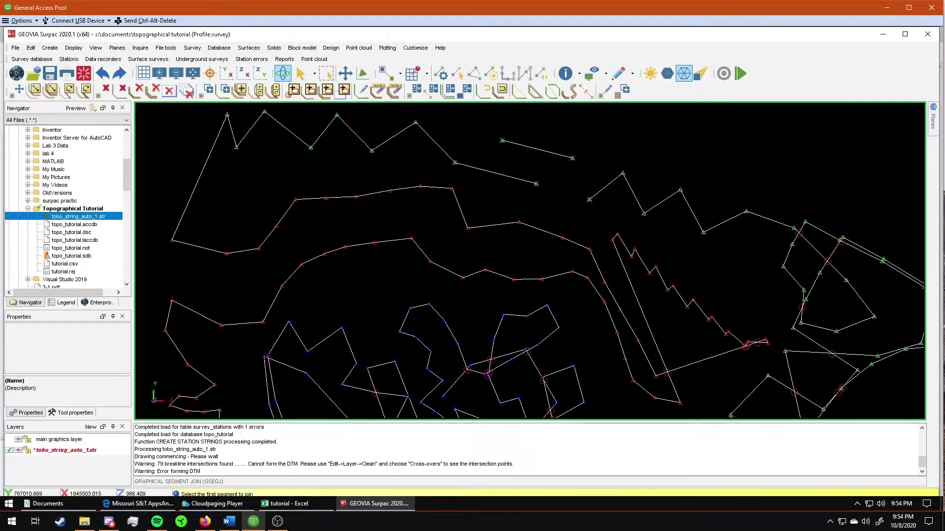
Close the four-sided string with a final segment and remove the long diagonal crossing segment.
left_click(518, 93)
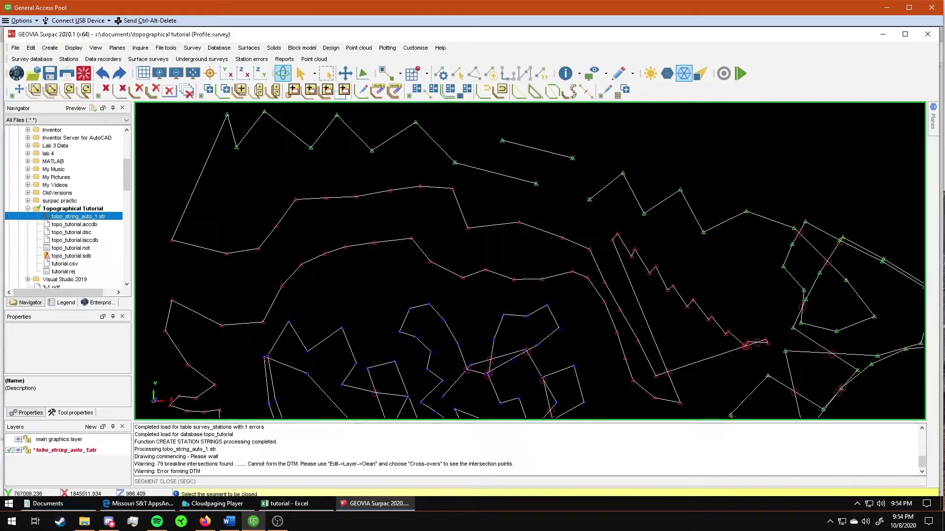
left_click(531, 261)
scroll(530, 262, "down", 2)
scroll(554, 204, "up", 1)
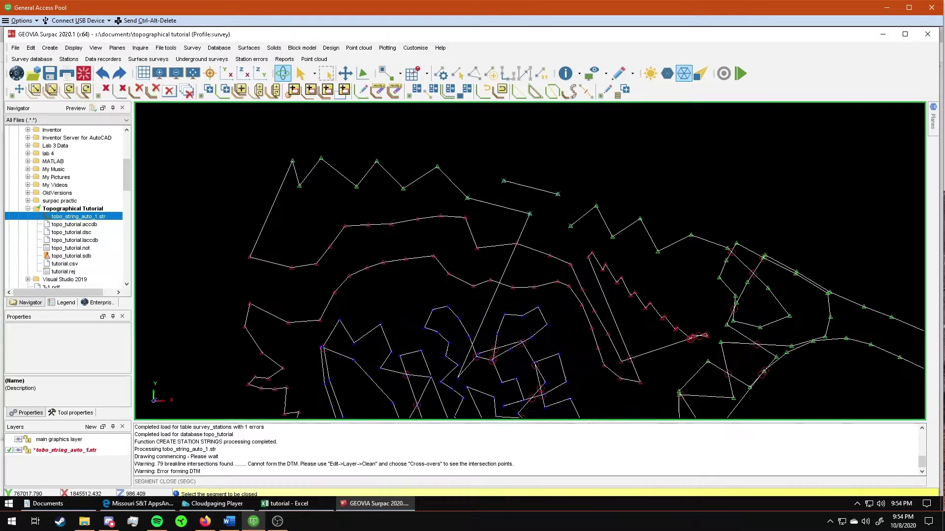
scroll(556, 198, "up", 1)
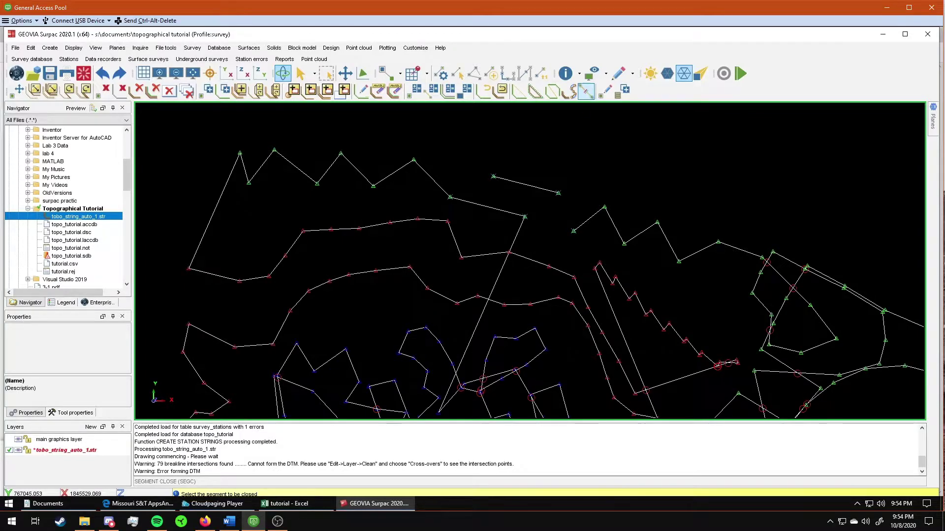
key("Escape")
left_click(585, 90)
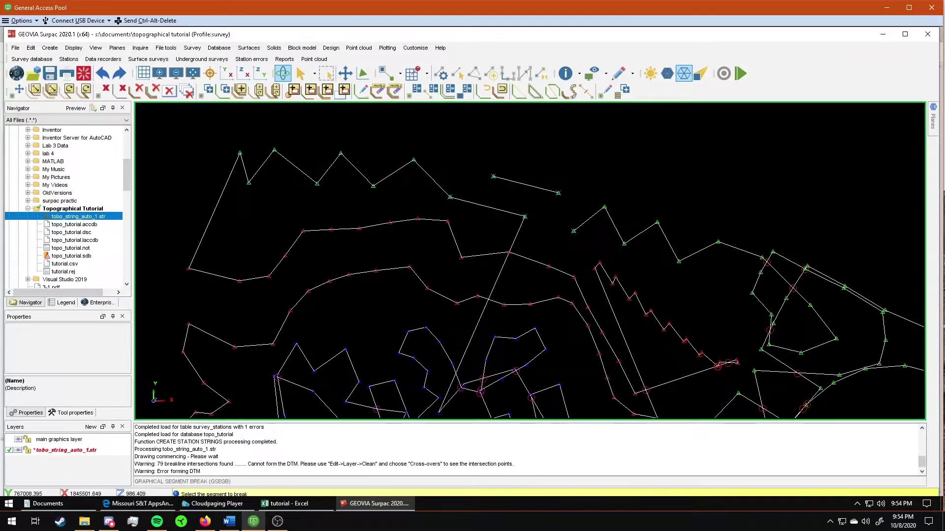
left_click(438, 412)
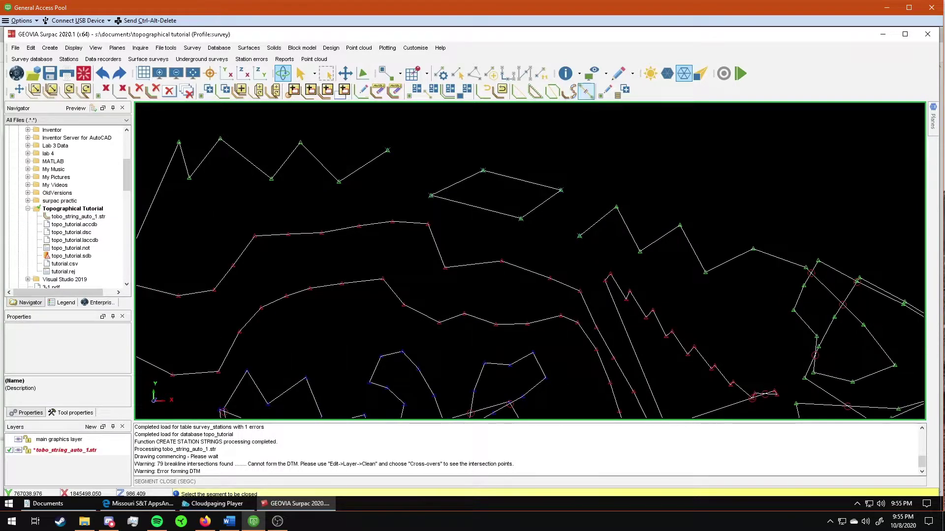
Delete two stray vertices, one on the crossing string and one near the loop.
left_click(585, 91)
left_click(619, 74)
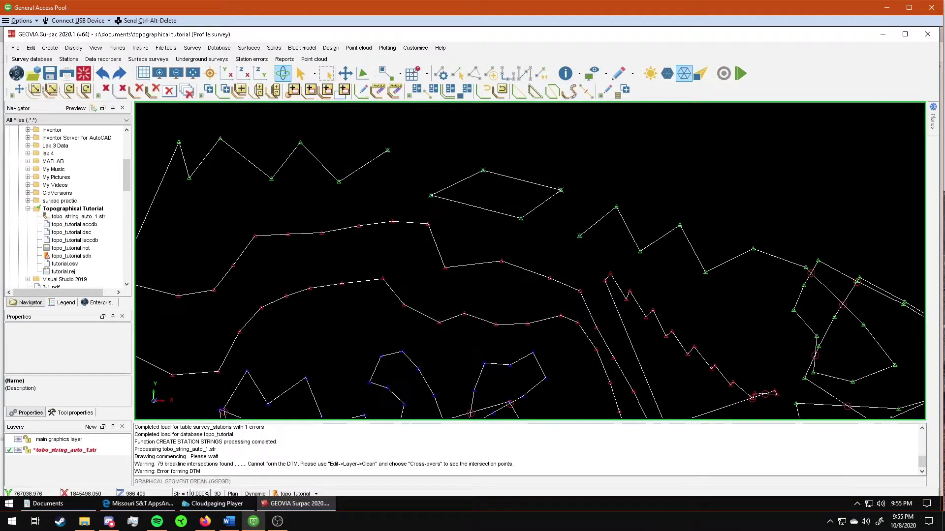
left_click(632, 74)
left_click(651, 122)
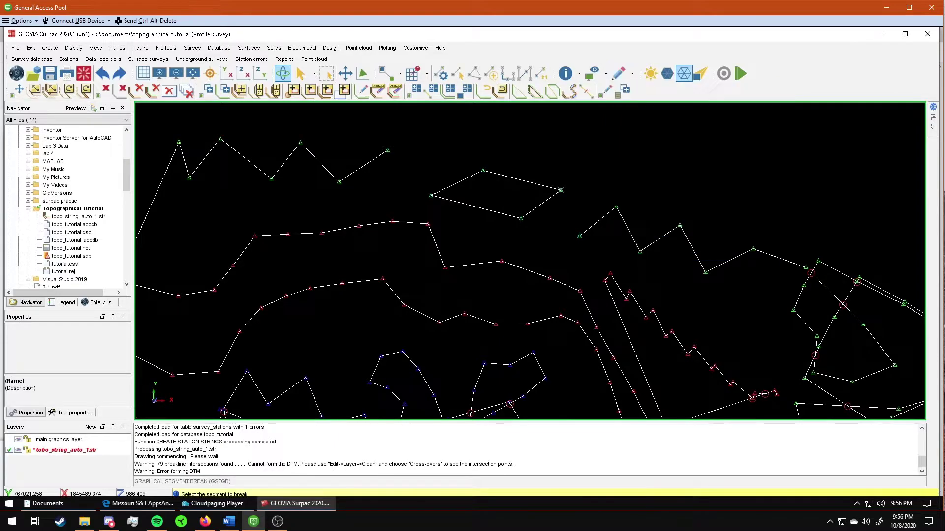
left_click(632, 73)
left_click(648, 122)
left_click(647, 121)
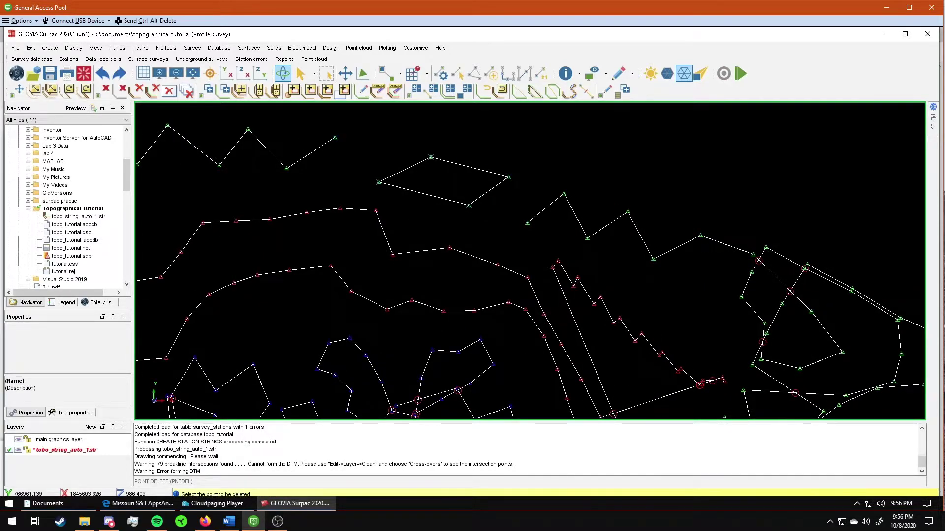
scroll(858, 399, "up", 2)
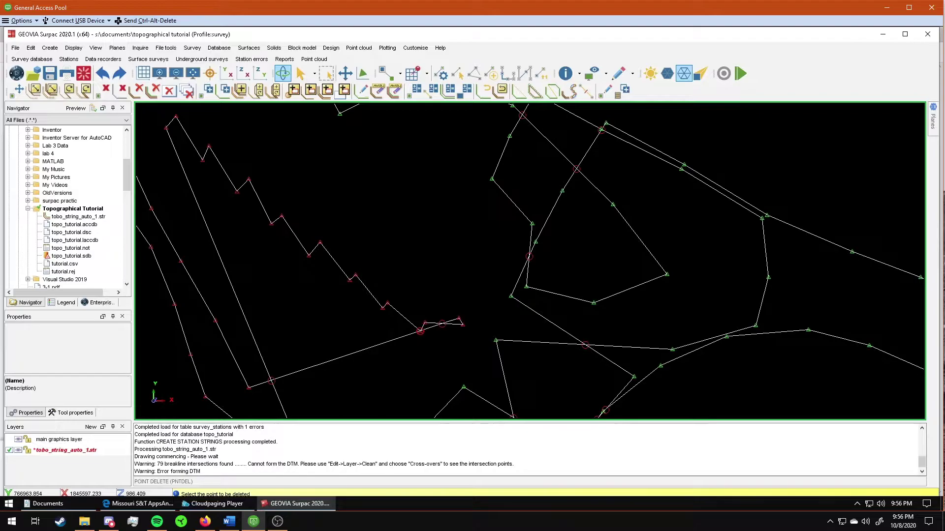
left_click(672, 349)
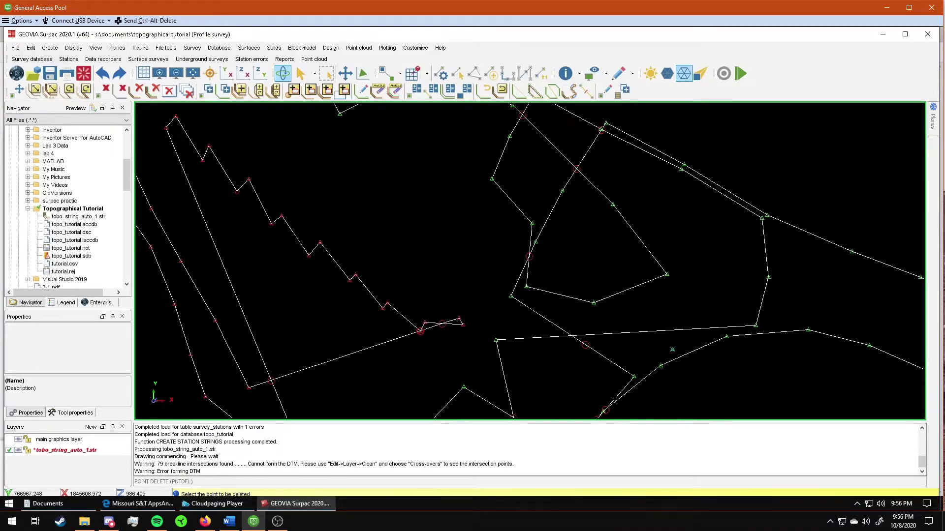
scroll(745, 323, "up", 2)
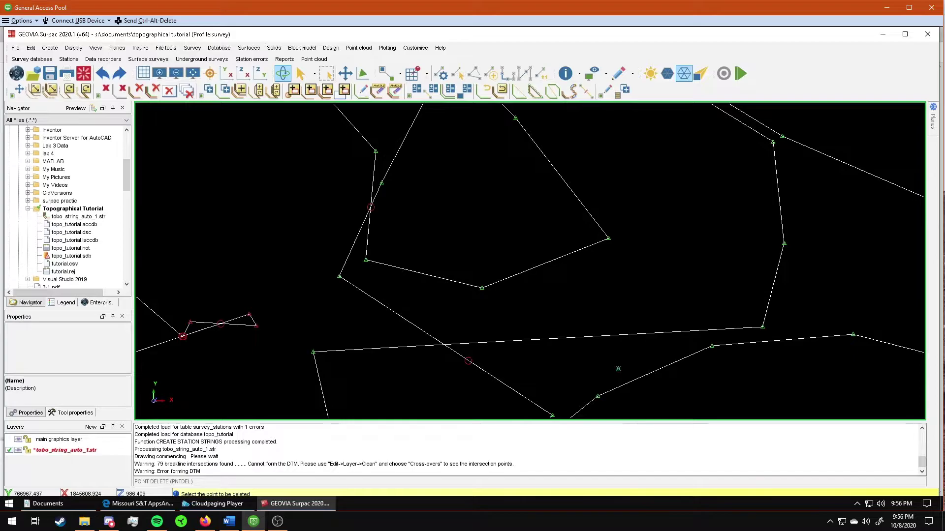
left_click(762, 326)
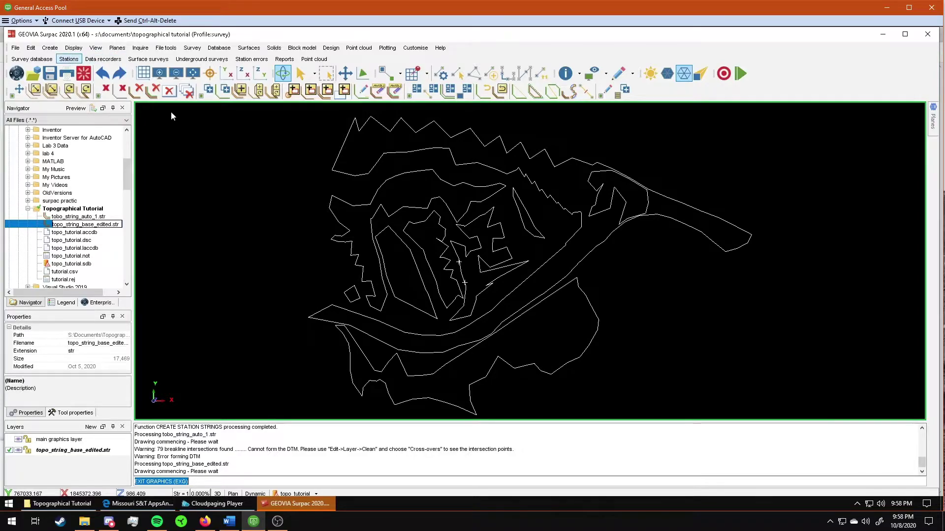
Overlay the database survey stations on the topo_string_base_edited.str contours.
left_click(69, 59)
left_click(69, 59)
left_click(69, 59)
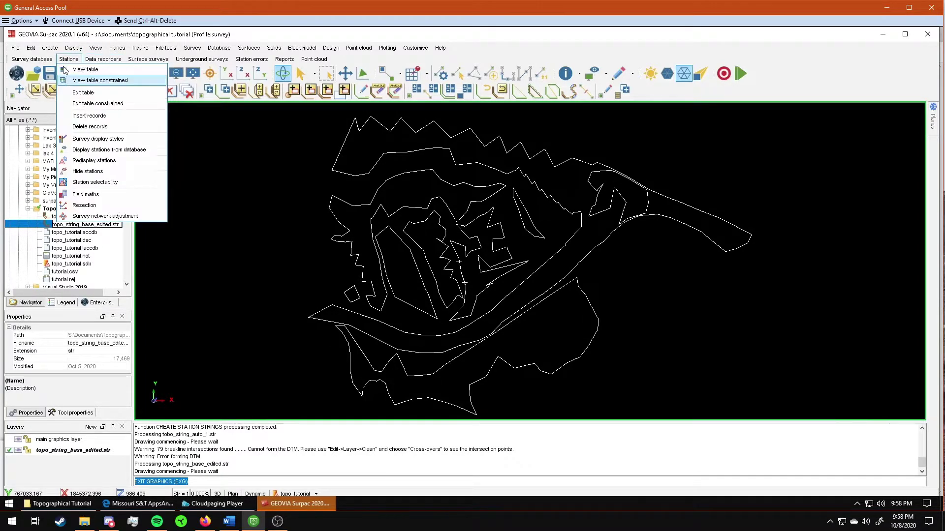
left_click(96, 150)
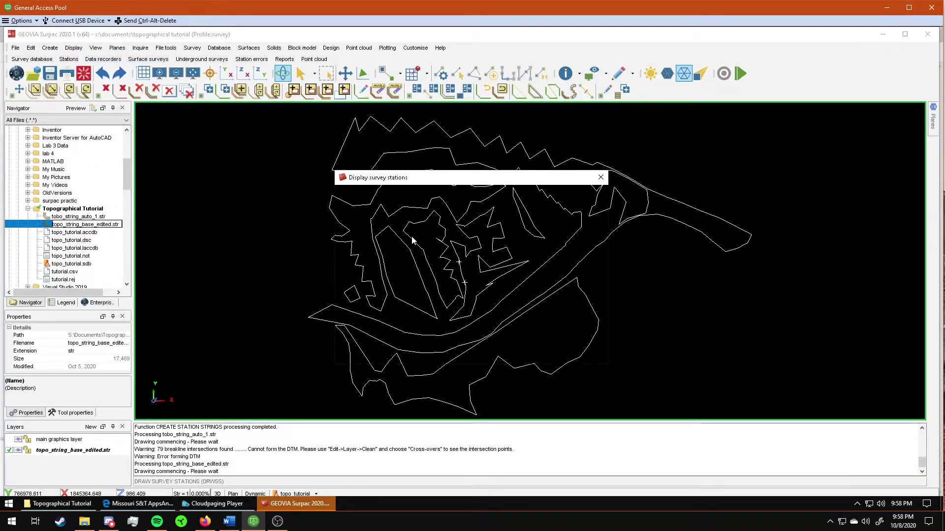
left_click(546, 358)
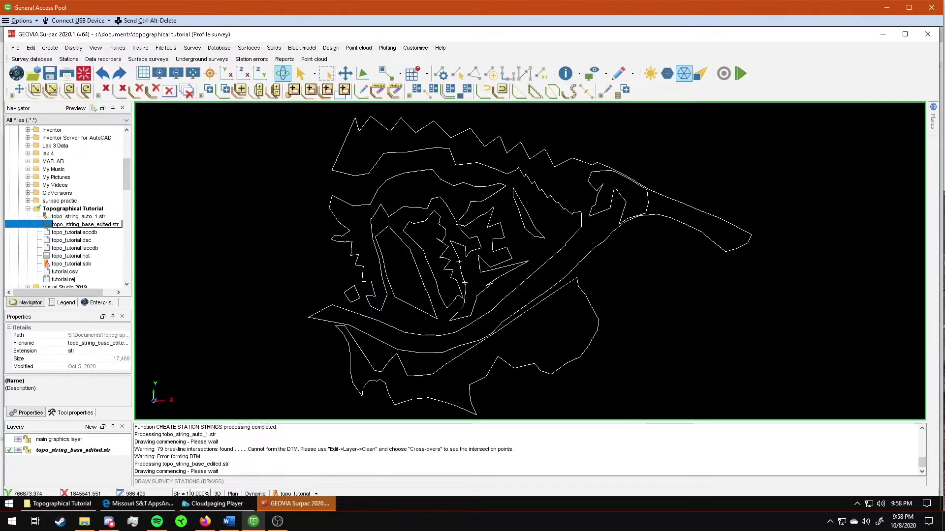
left_click(534, 323)
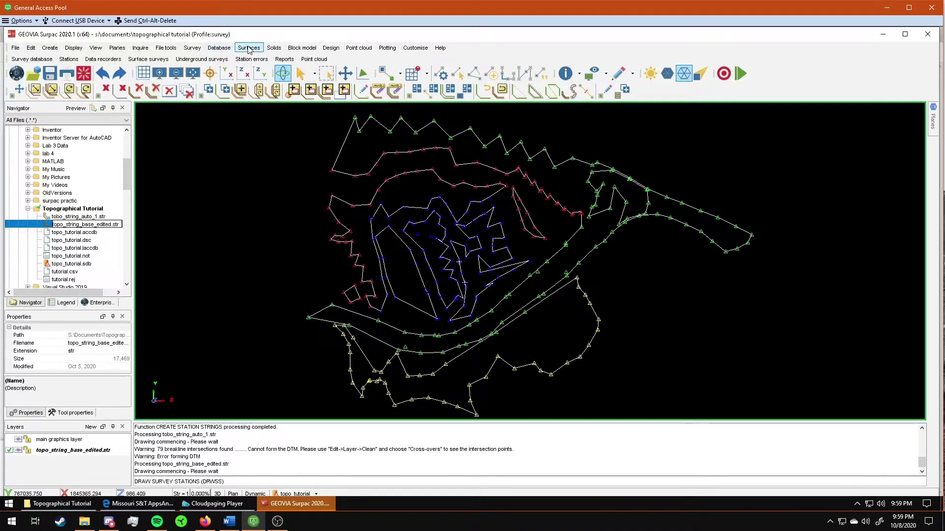
Build a 620-triangle DTM from the layer with the breakline test, viewed tilted in 3-D.
left_click(249, 48)
left_click(261, 57)
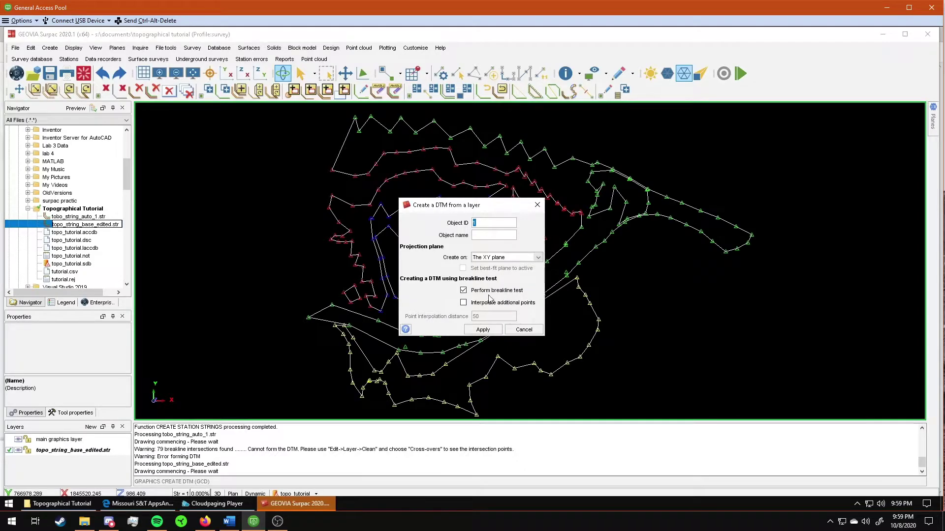
left_click(483, 330)
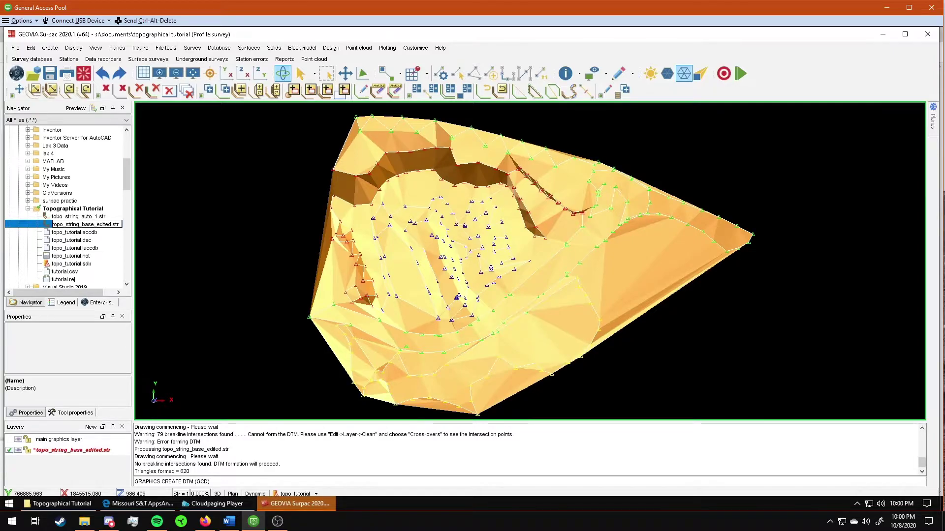
middle_click_drag(530, 261, 554, 194)
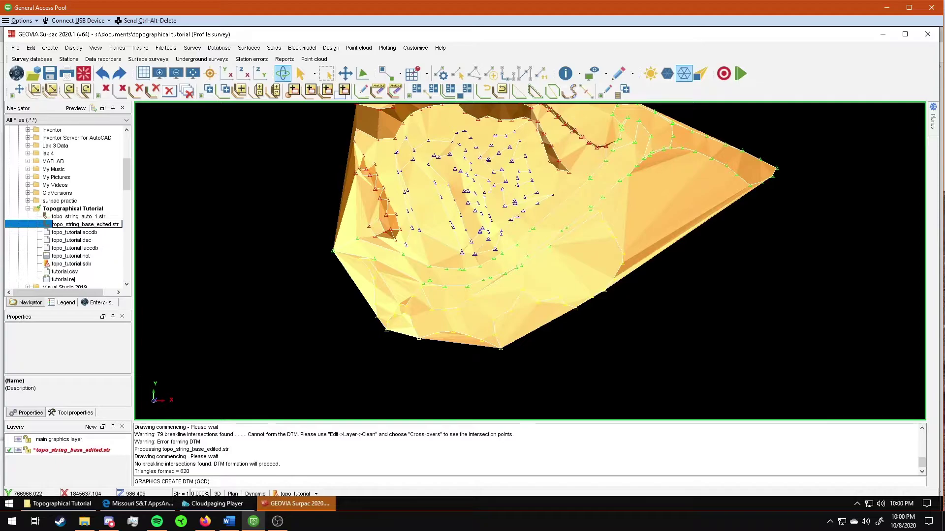
middle_click_drag(530, 236, 527, 258)
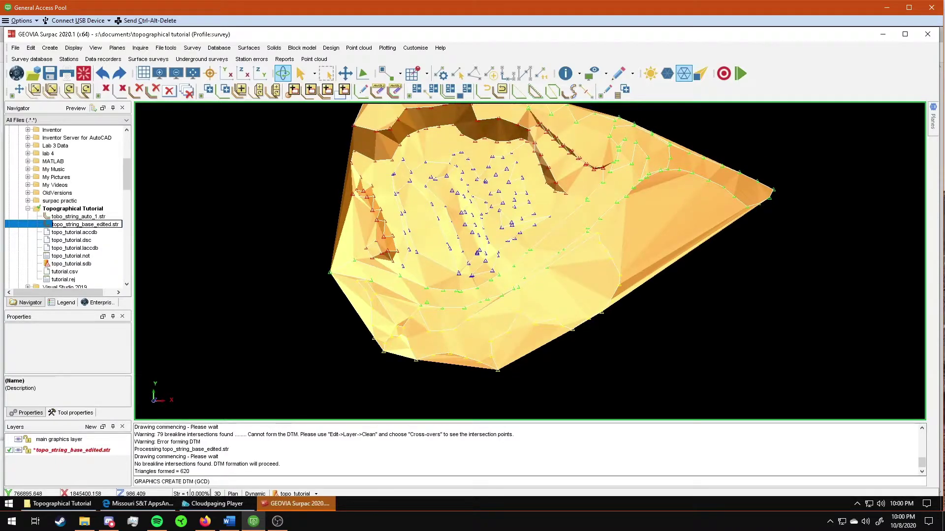
mouse_move(530, 258)
left_mouse_down()
mouse_move(487, 300)
mouse_move(487, 357)
left_mouse_up()
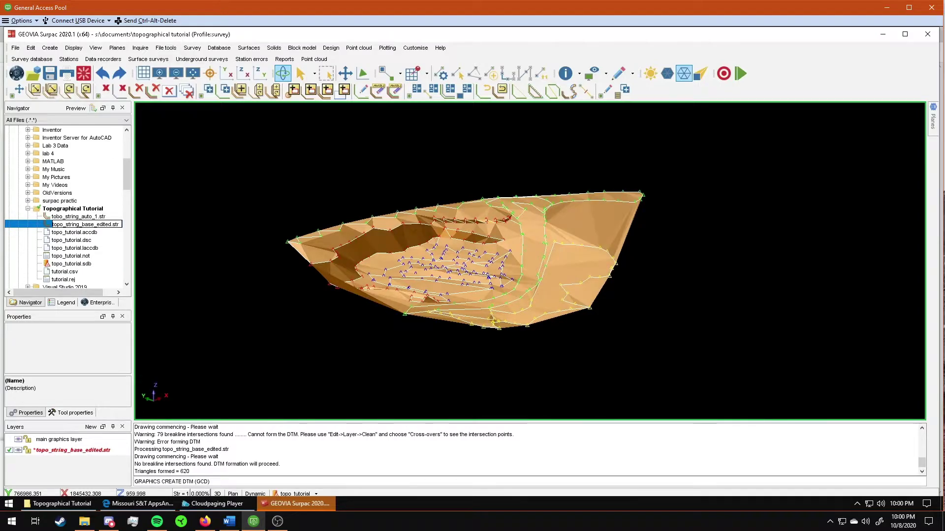
left_click_drag(487, 357, 487, 388)
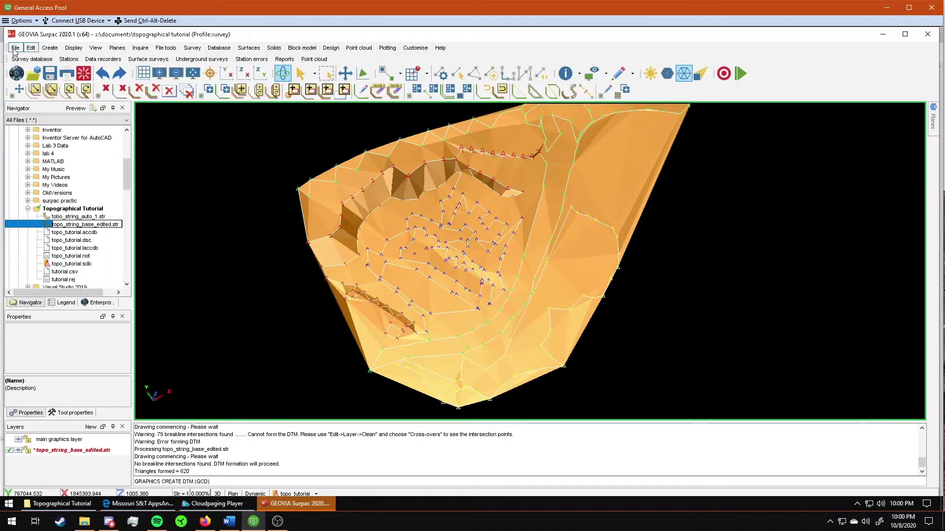
Save the surface as topo_dtm in Surpac DTM format.
left_click(51, 76)
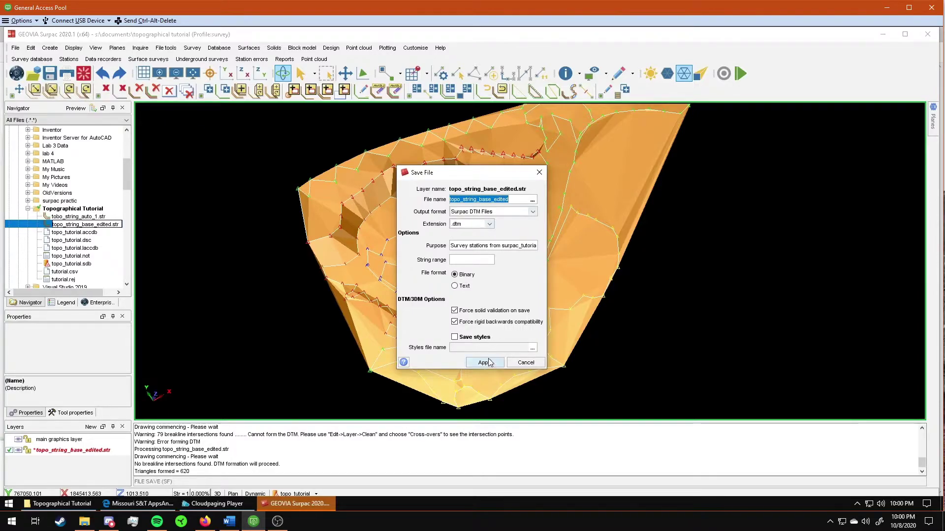
left_click_drag(509, 199, 463, 200)
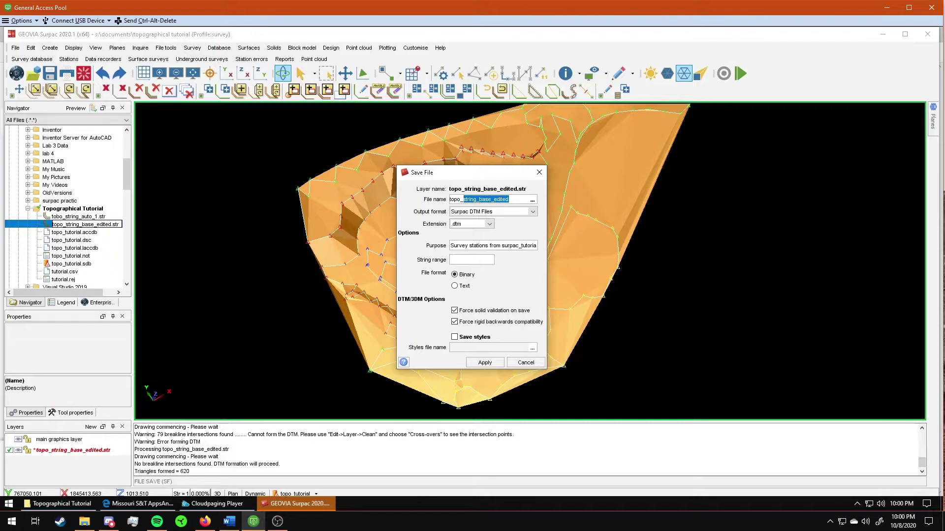
type("dtm")
key("Return")
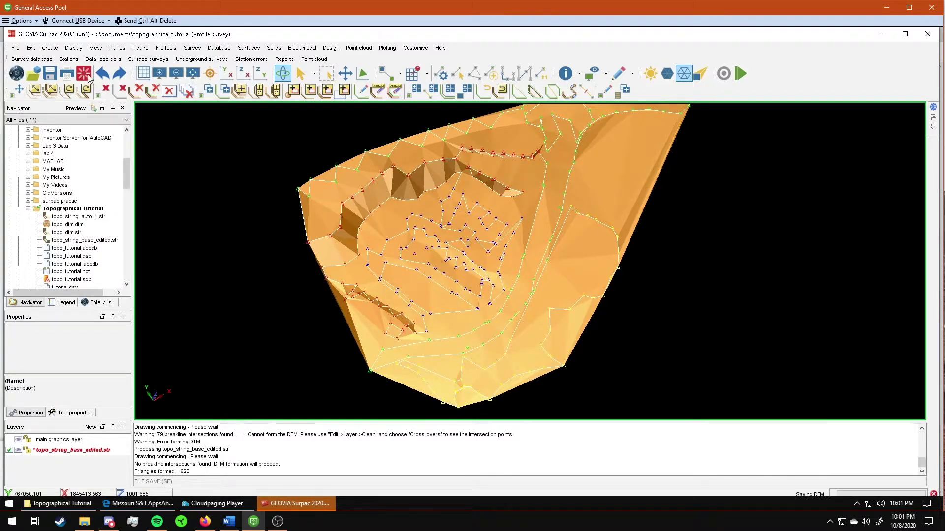
Clear the graphics with EXG and reload topo_dtm.dtm as a shaded surface.
type("exg")
key("Return")
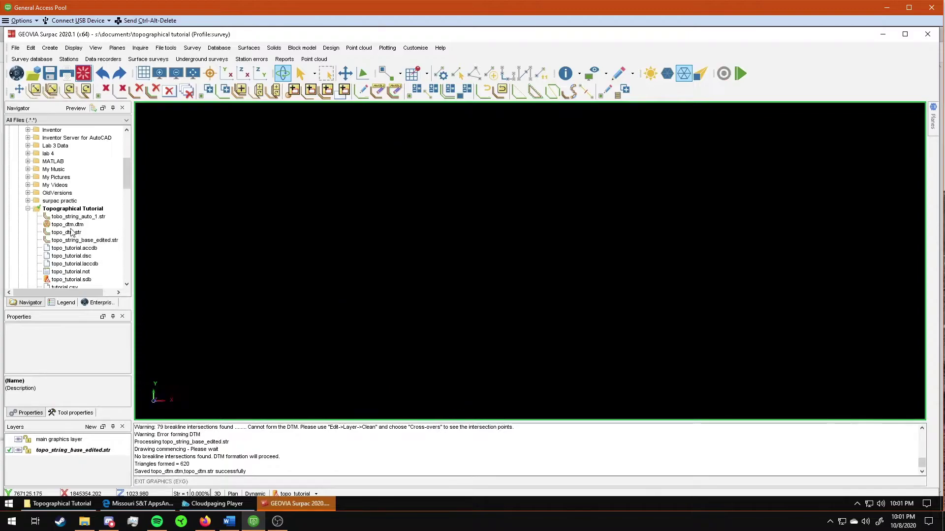
left_click(79, 225)
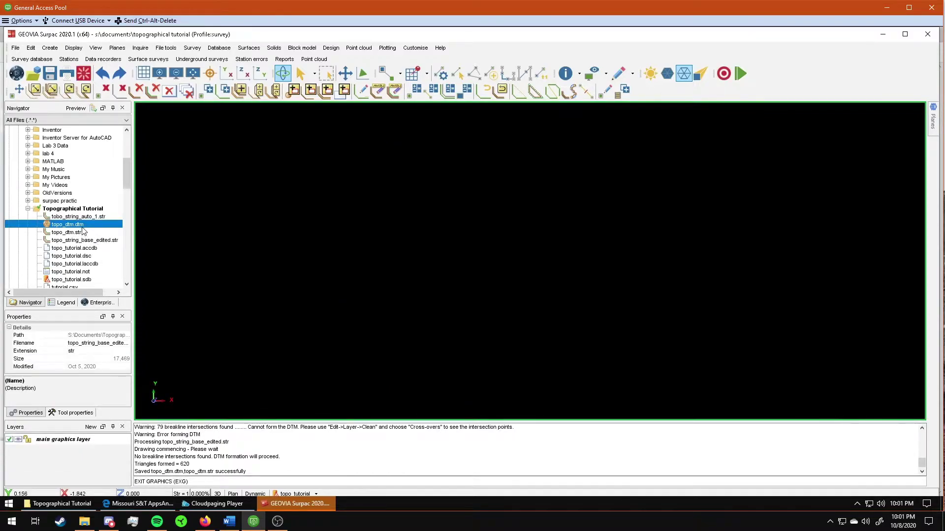
mouse_move(82, 229)
left_mouse_down()
mouse_move(293, 238)
mouse_move(334, 250)
left_mouse_up()
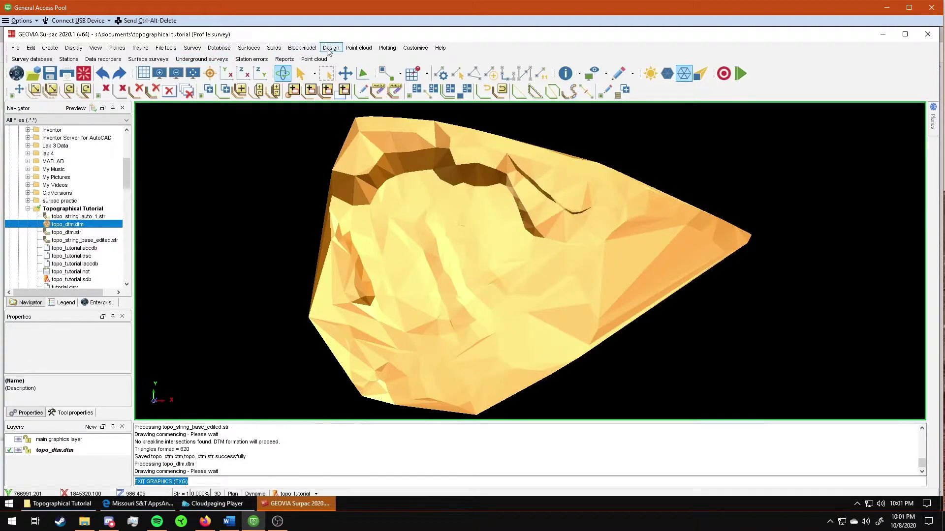
Open the Extract contours from a DTM dialog via Surfaces > Contouring > Contour DTM file.
left_click(247, 50)
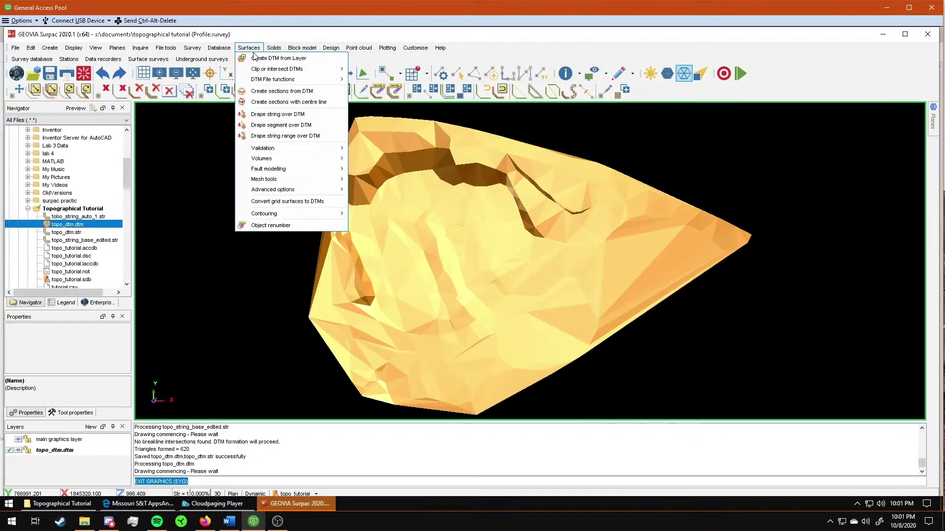
key("Escape")
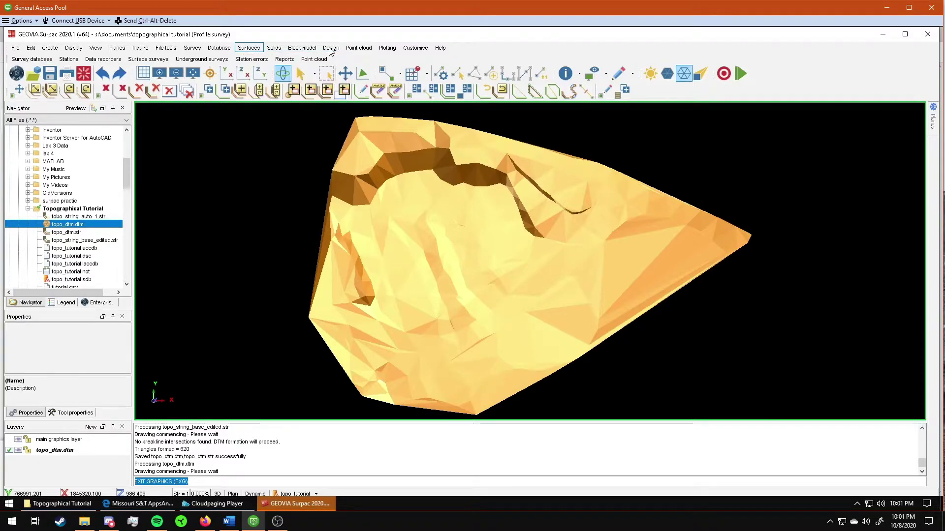
left_click(251, 49)
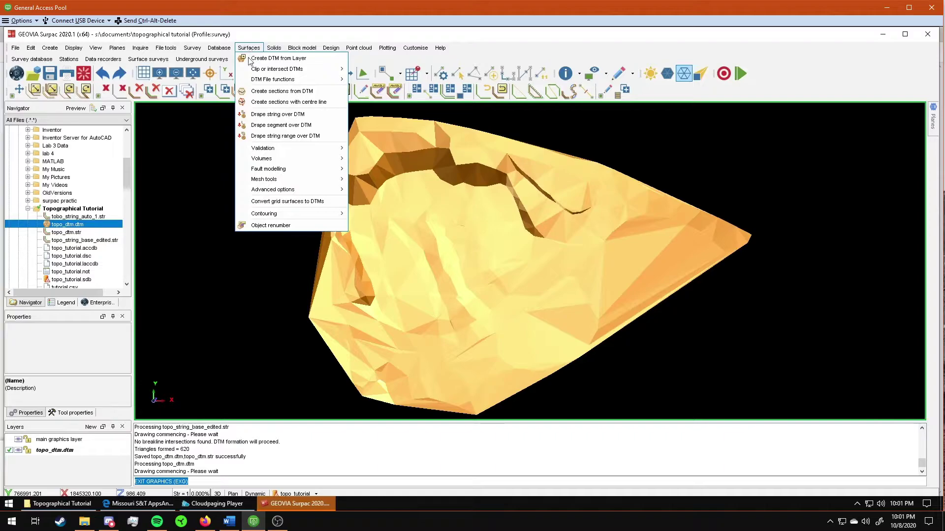
key("Escape")
key("Escape")
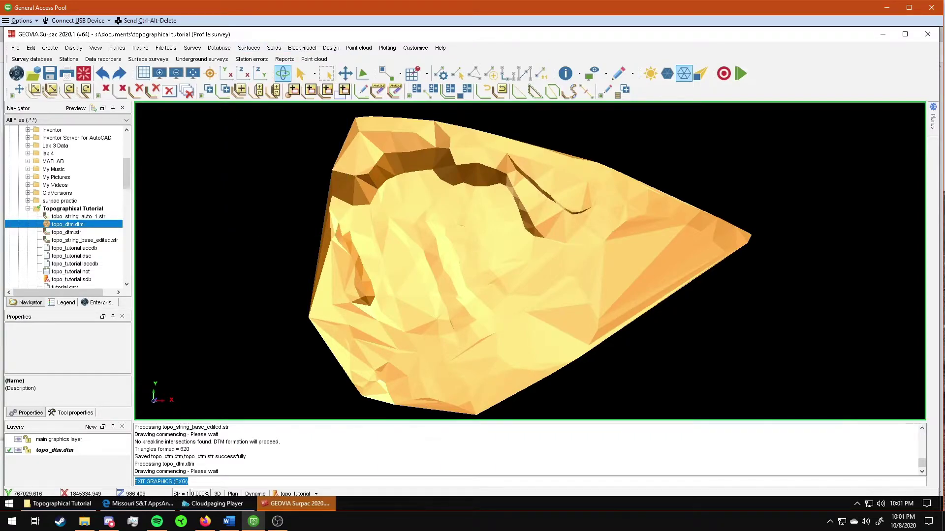
left_click(246, 49)
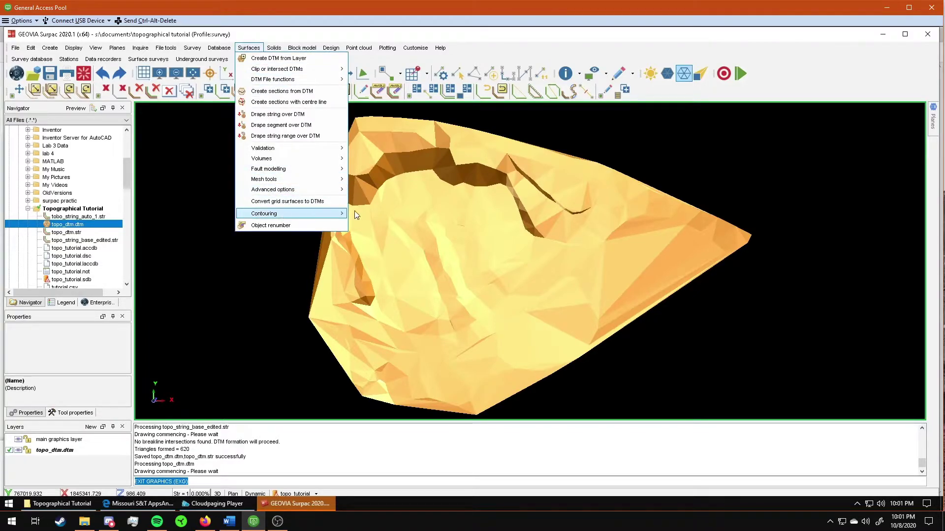
mouse_move(339, 213)
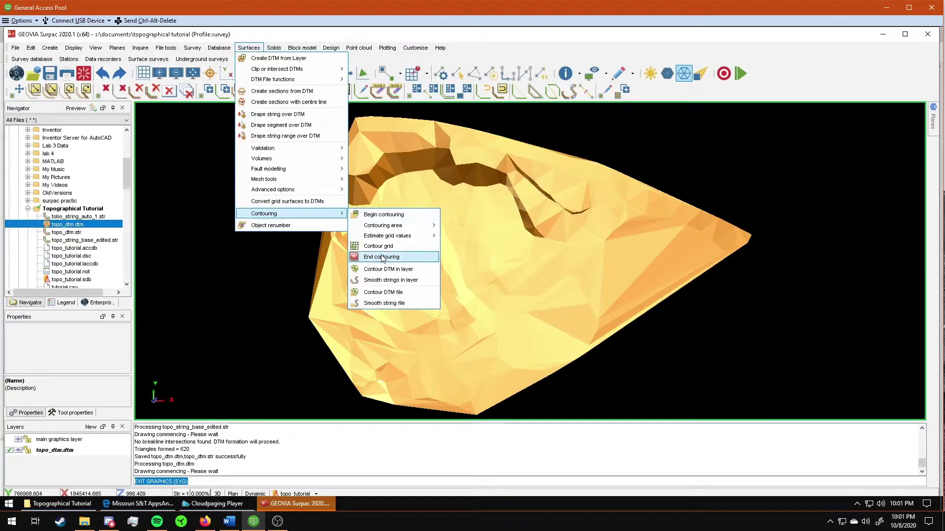
left_click(384, 293)
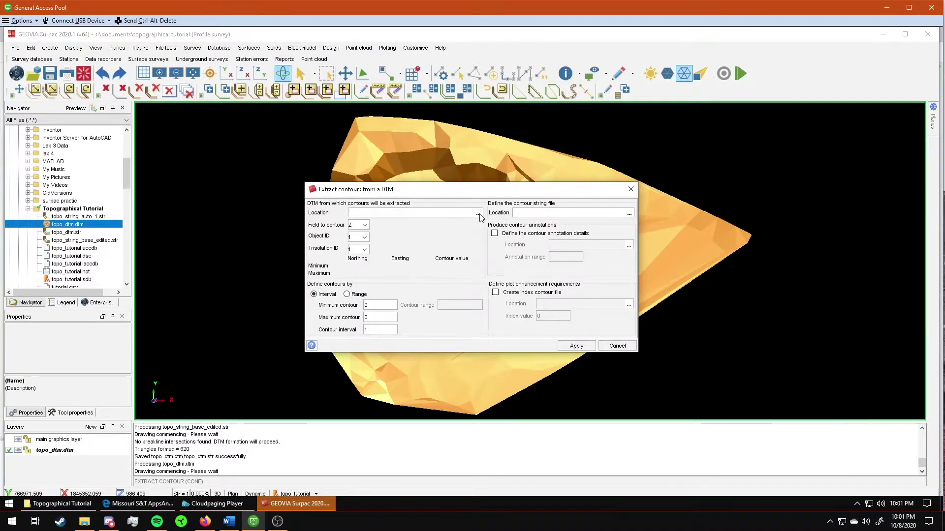
Use topo_dtm.dtm as the source DTM and name the contour output file topo_contour.
double_click(362, 213)
left_click(376, 243)
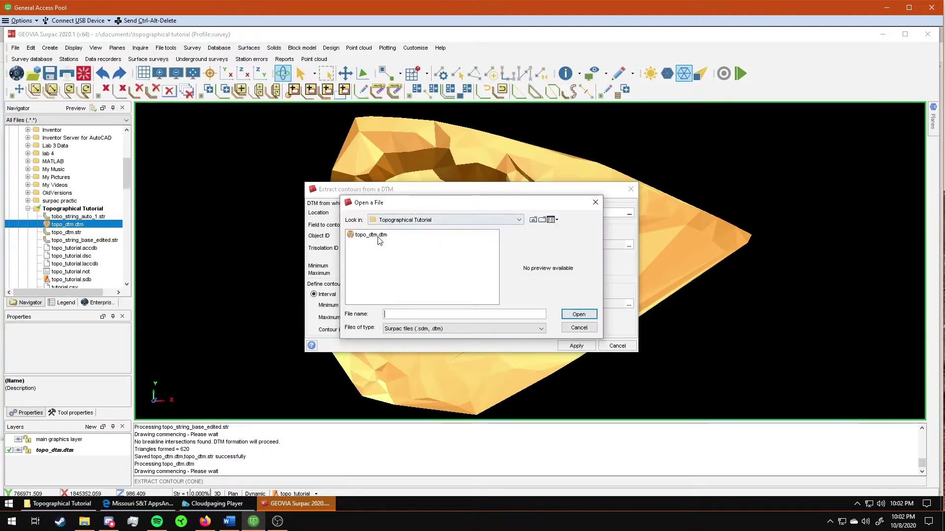
double_click(377, 241)
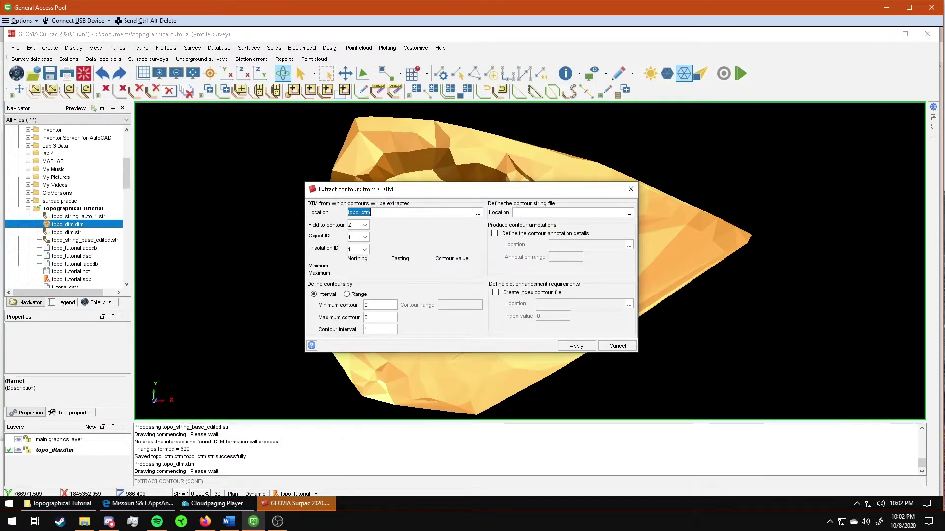
key("Tab")
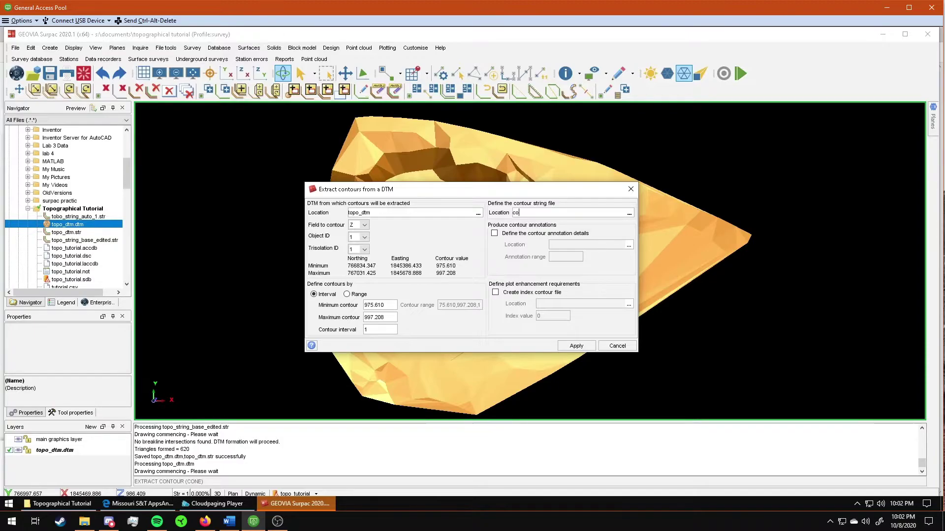
type("our")
left_click(512, 213)
type("topo")
Enable an index contour file named topo_index and run the 1-unit contour extraction.
left_click(495, 293)
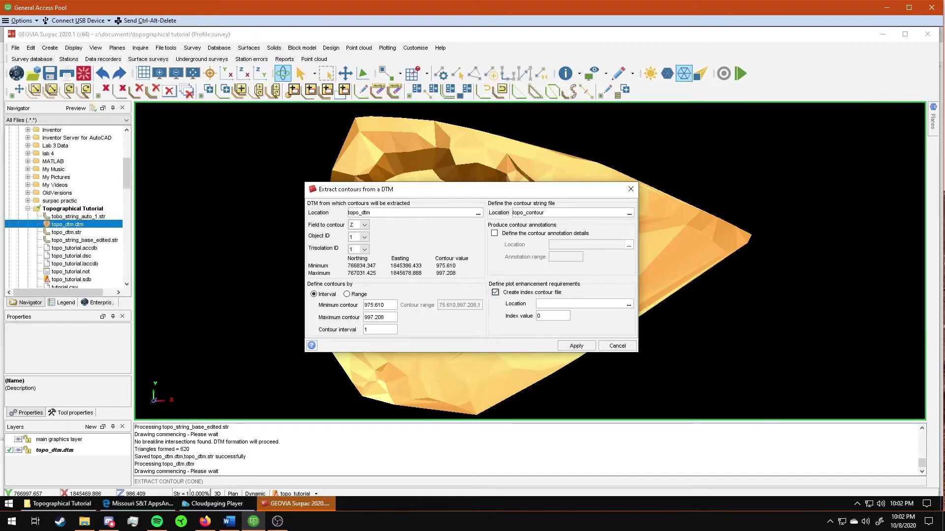
left_click(581, 303)
type("topo_index")
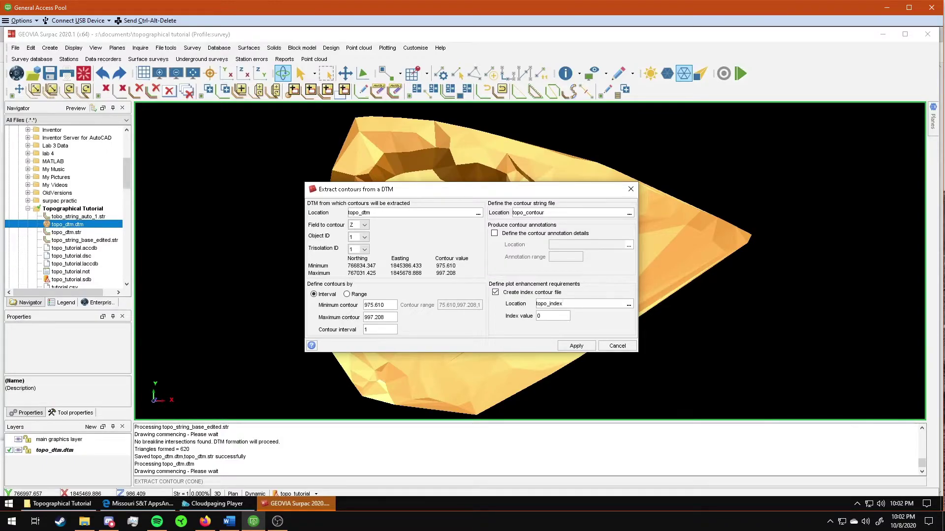
key("Tab")
left_click(528, 213)
left_click(562, 303)
left_click(573, 349)
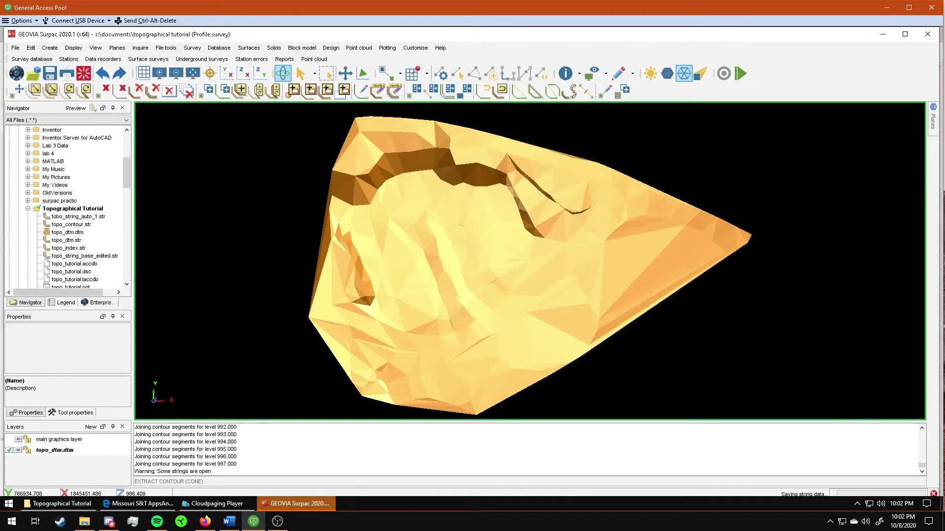
Clear the DTM surface from the display and draw topo_contour.str instead.
left_click(84, 75)
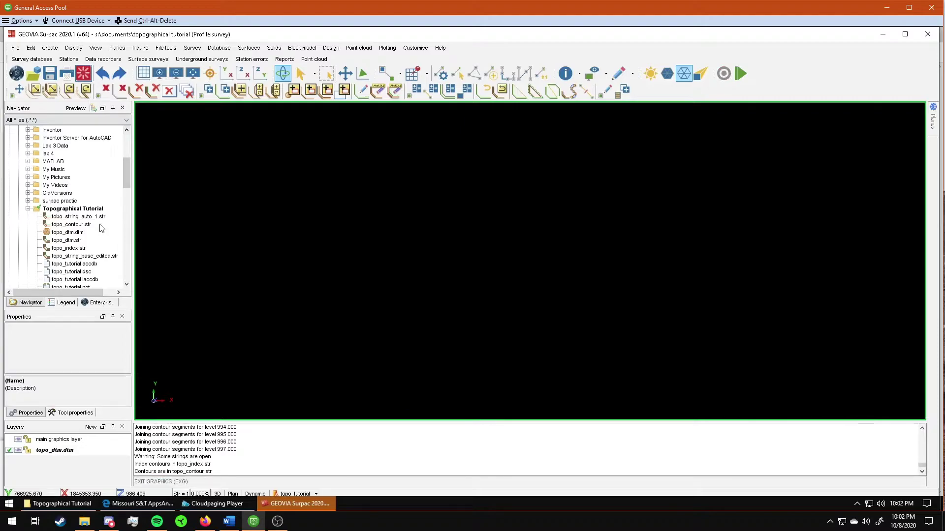
left_click(94, 224)
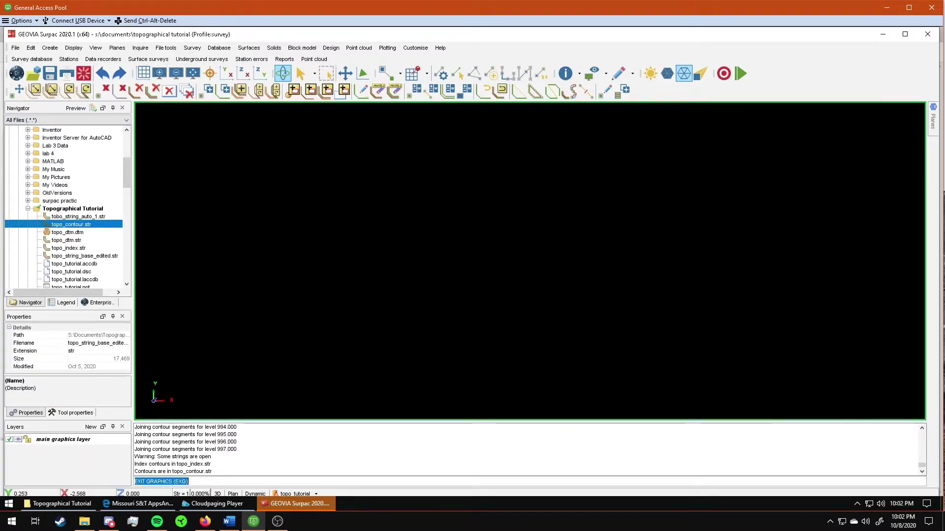
double_click(71, 225)
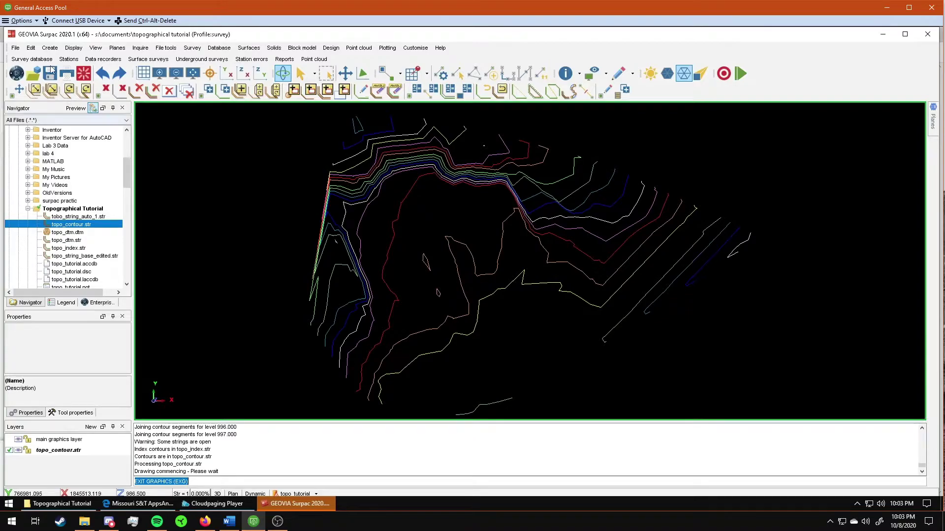
Renumber the topo_contour.str string range from 1,100 into one string number, giving a single colour.
left_click(35, 51)
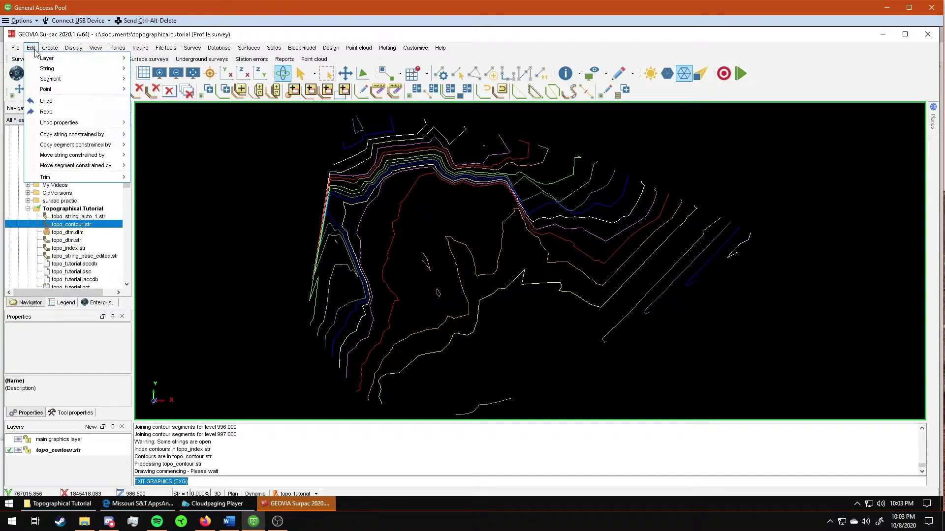
mouse_move(38, 68)
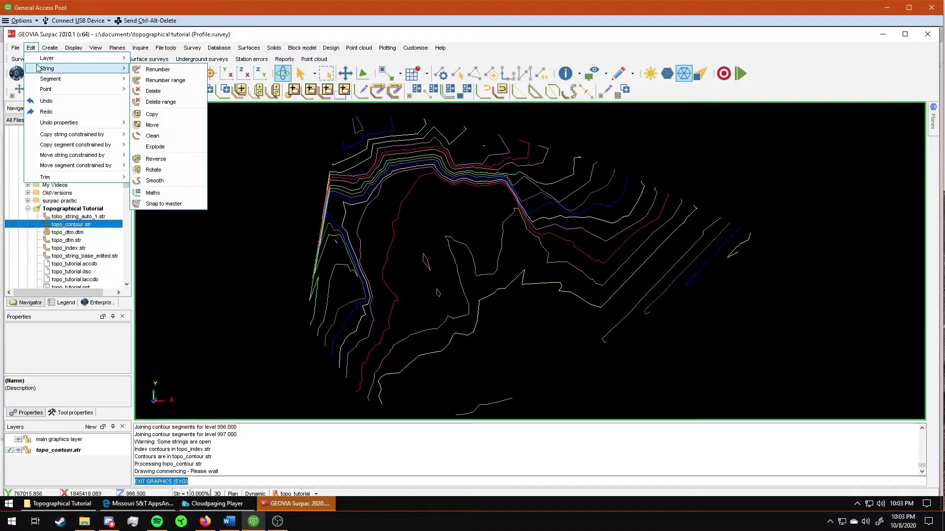
left_click(165, 82)
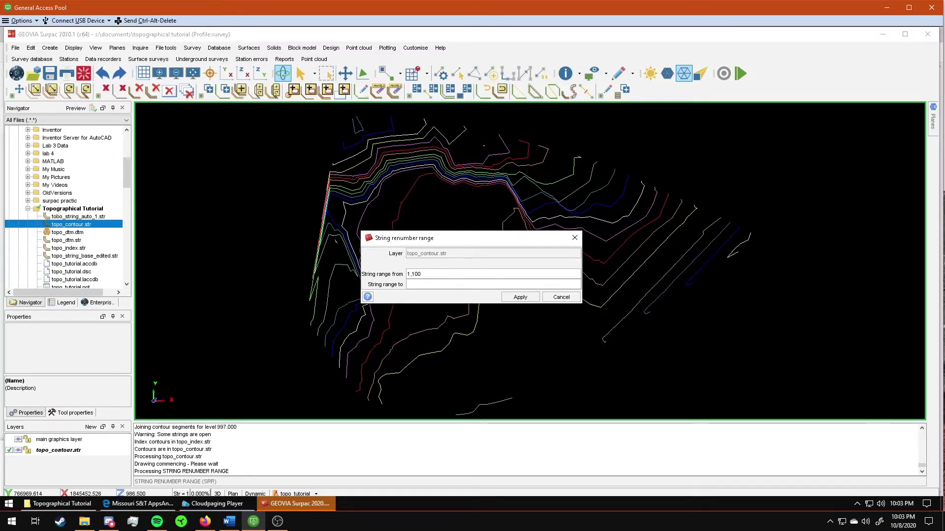
left_click(433, 290)
key("Return")
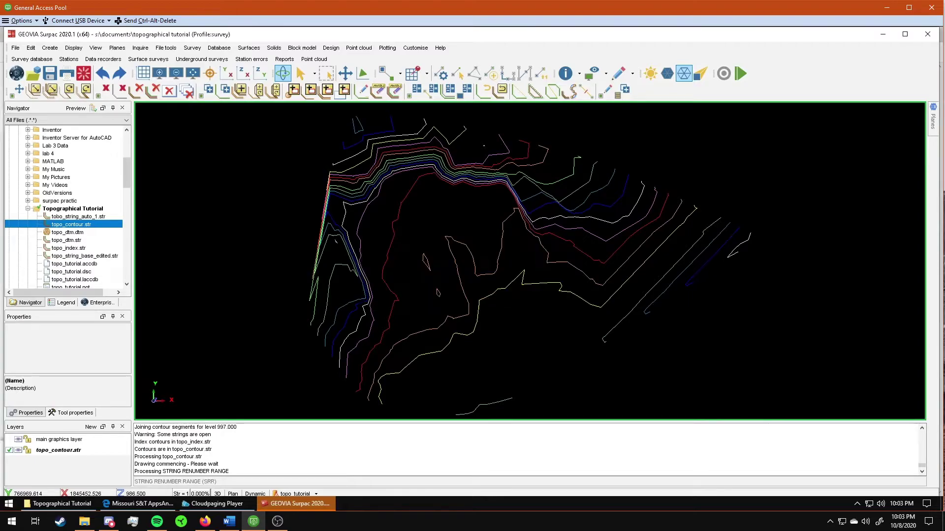
Spline-smooth all contour strings with 10 lines per segment.
left_click(32, 48)
mouse_move(78, 74)
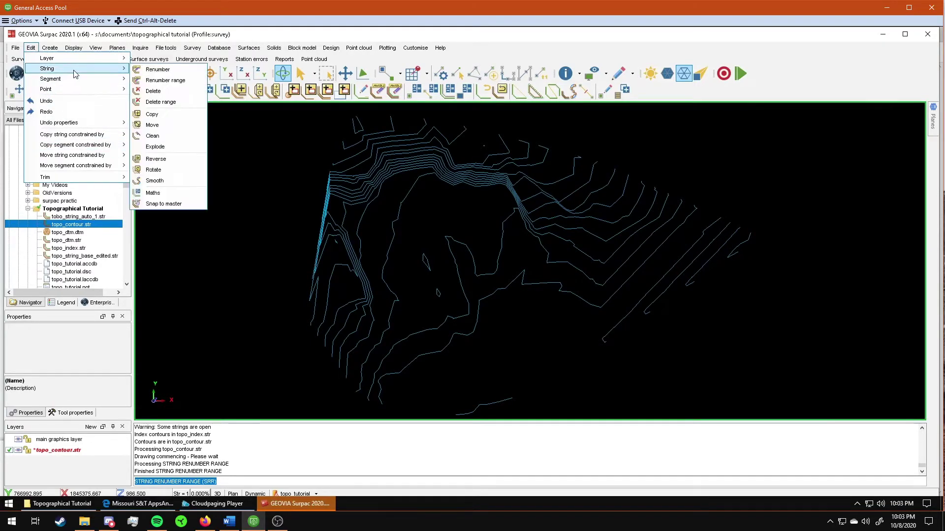
left_click(163, 180)
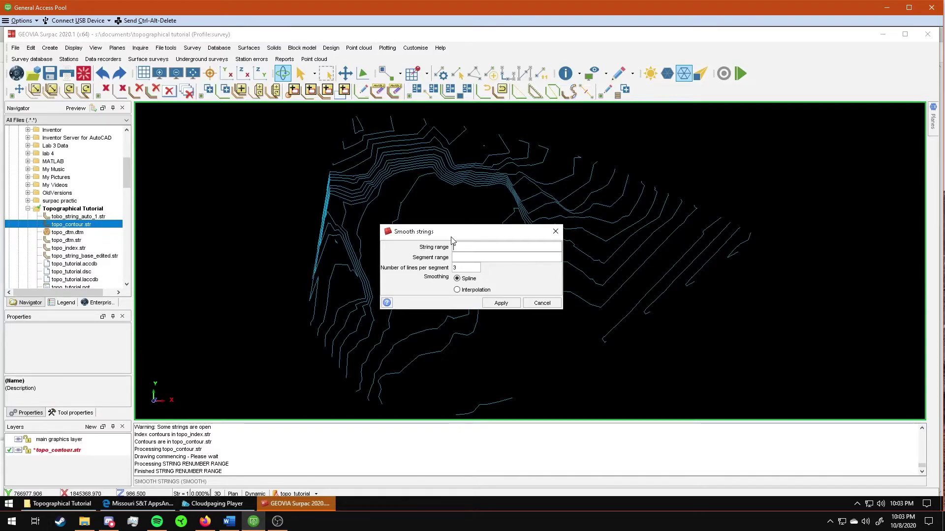
key("Tab")
key("Tab")
left_click(500, 303)
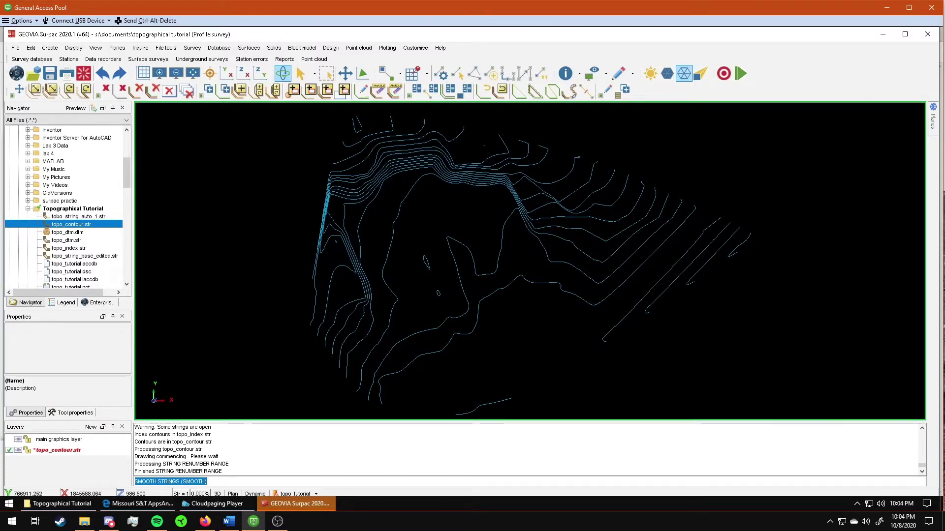
Save the smoothed contour layer as topo_contour_smooth.str.
left_click(15, 48)
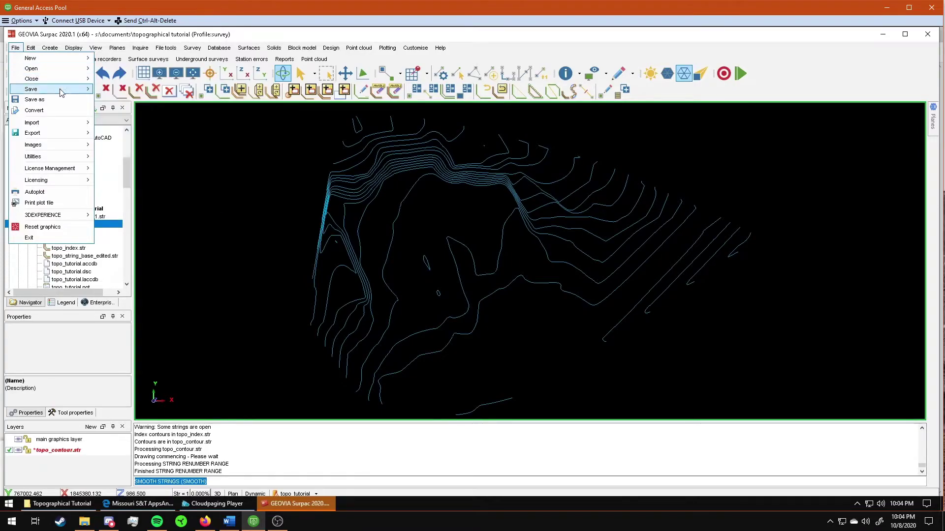
mouse_move(61, 92)
left_click(118, 92)
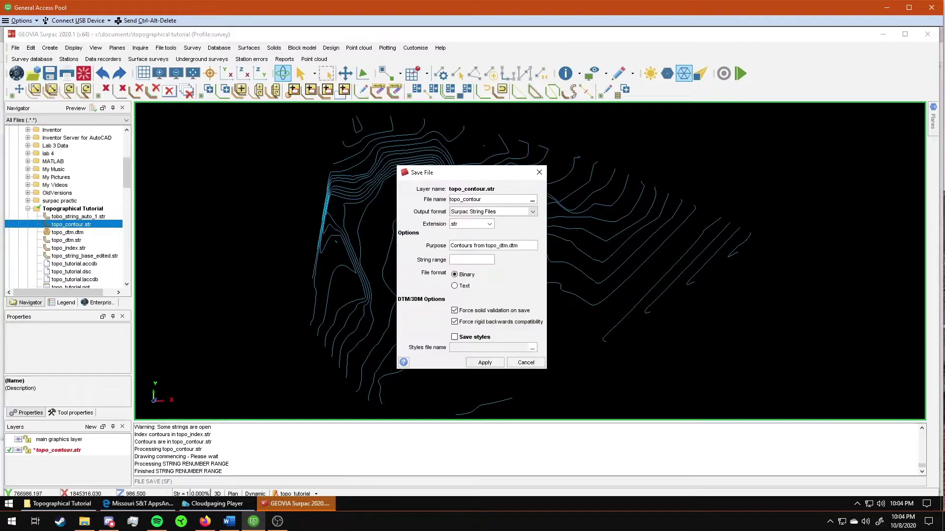
key("End")
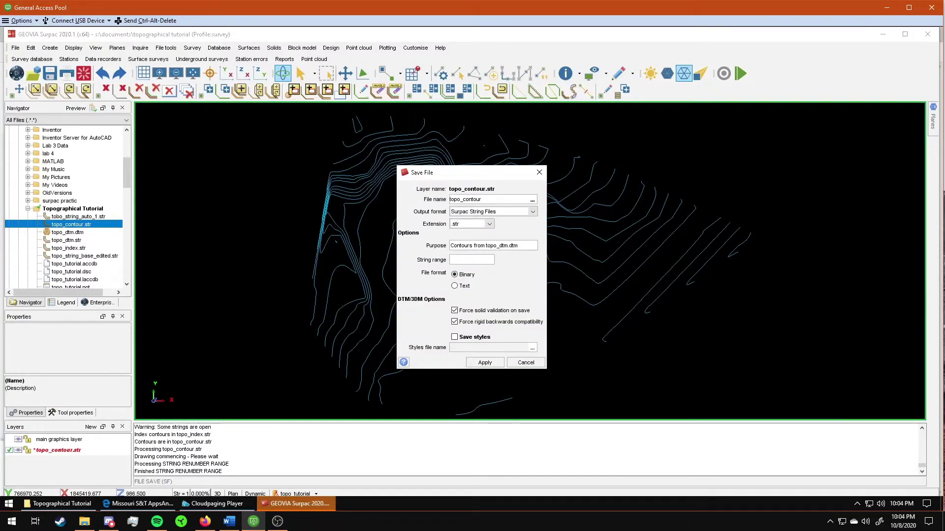
key("Return")
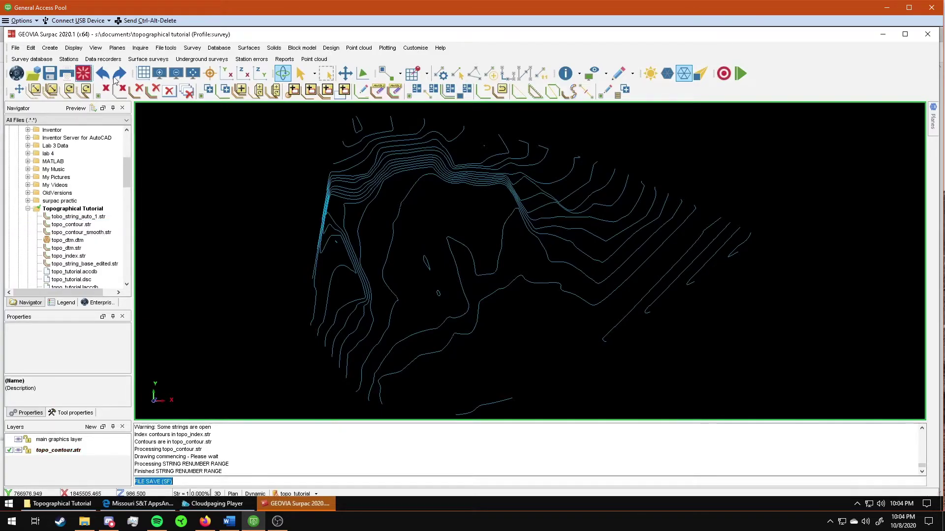
Clear the display, load topo_index.str, and renumber its strings from 1,100 to 2.
left_click(83, 74)
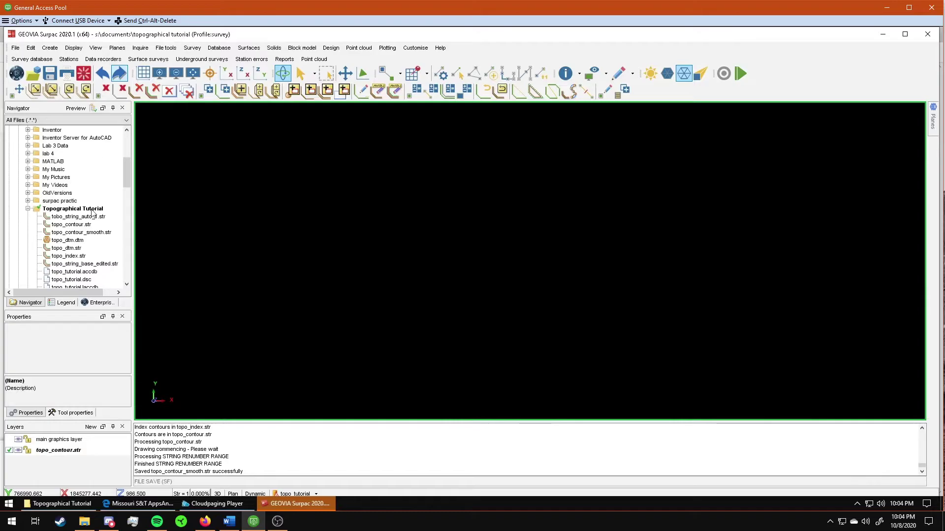
mouse_move(63, 259)
left_mouse_down()
mouse_move(276, 253)
mouse_move(263, 250)
left_mouse_up()
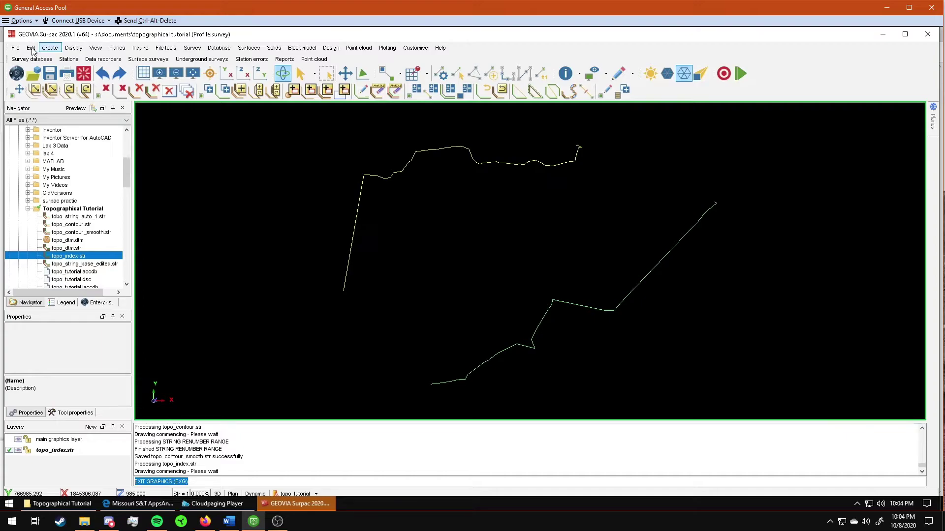
left_click(31, 47)
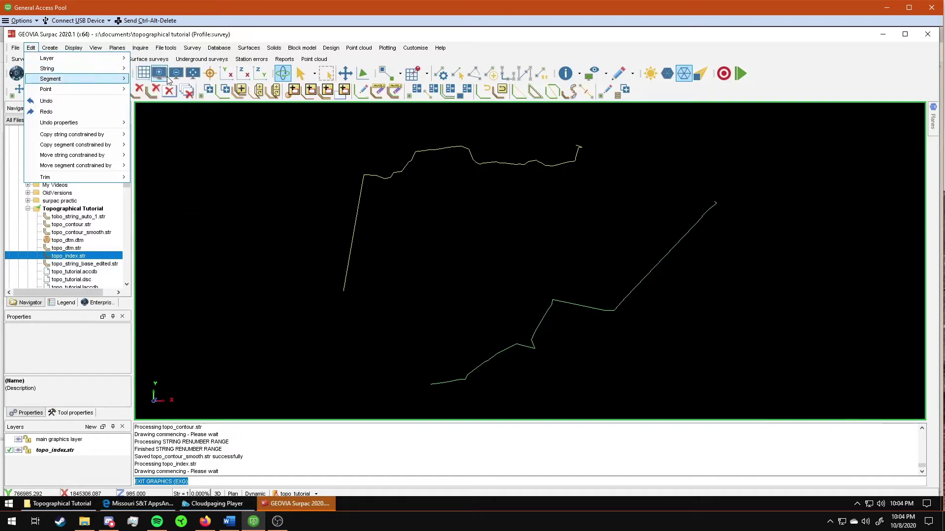
mouse_move(104, 68)
left_click(150, 79)
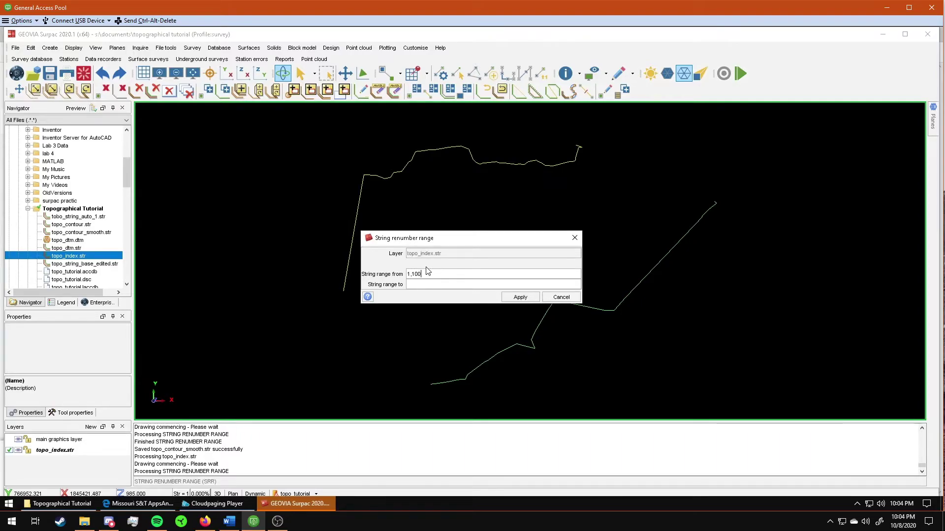
key("Tab")
type("2")
left_click(520, 297)
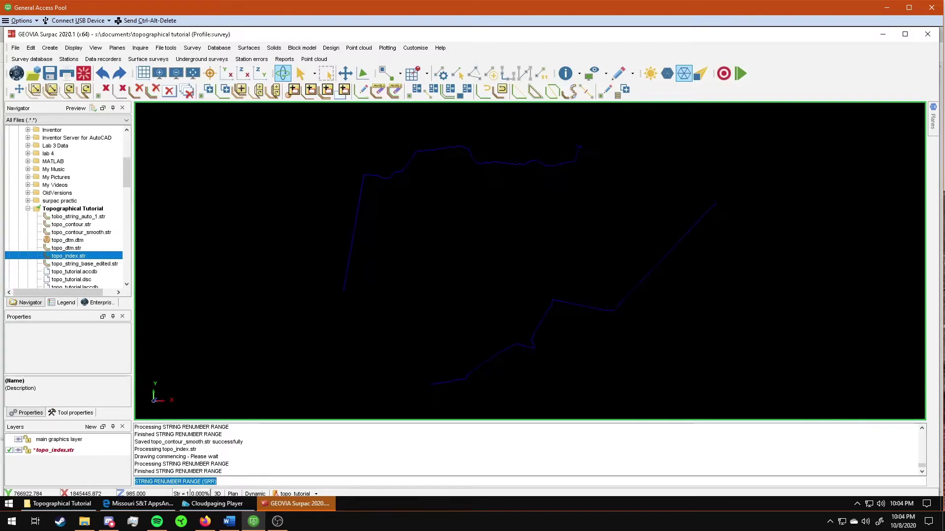
Smooth the index contour strings with the Smooth string function.
left_click(28, 49)
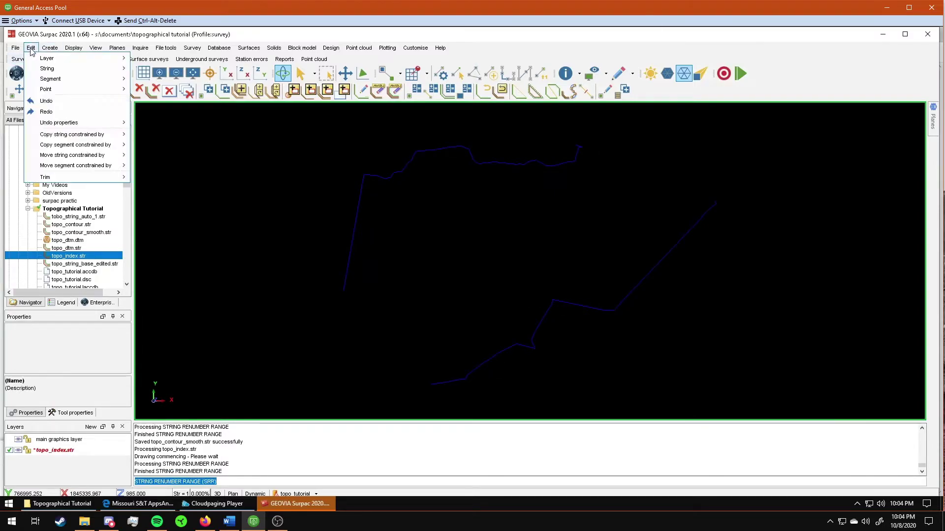
mouse_move(64, 69)
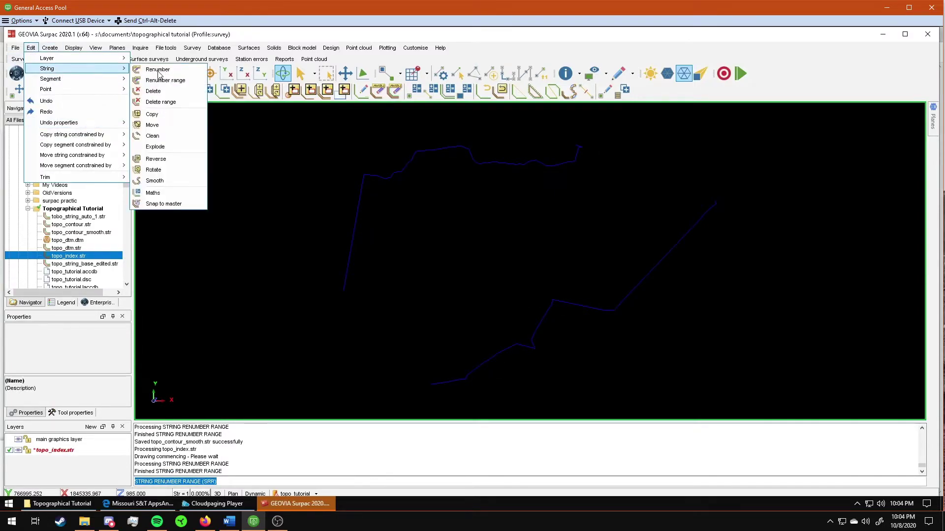
left_click(154, 181)
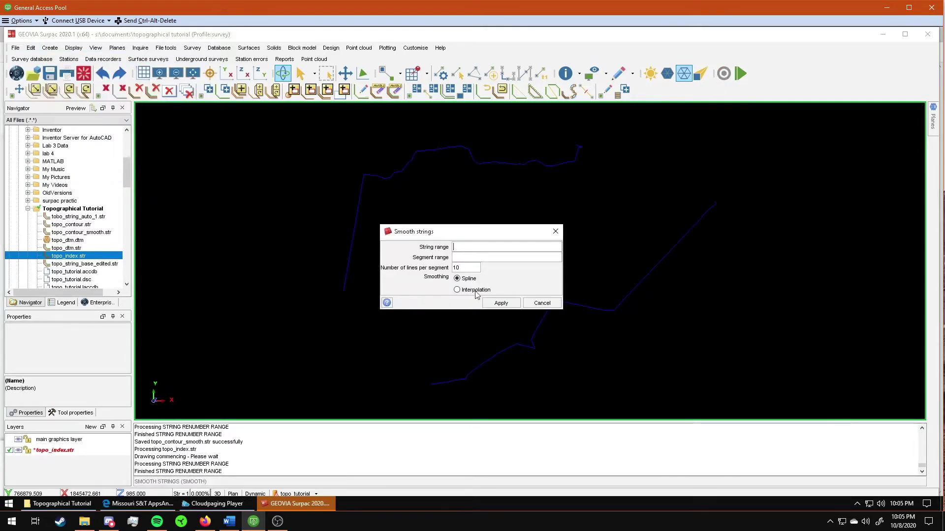
left_click(500, 302)
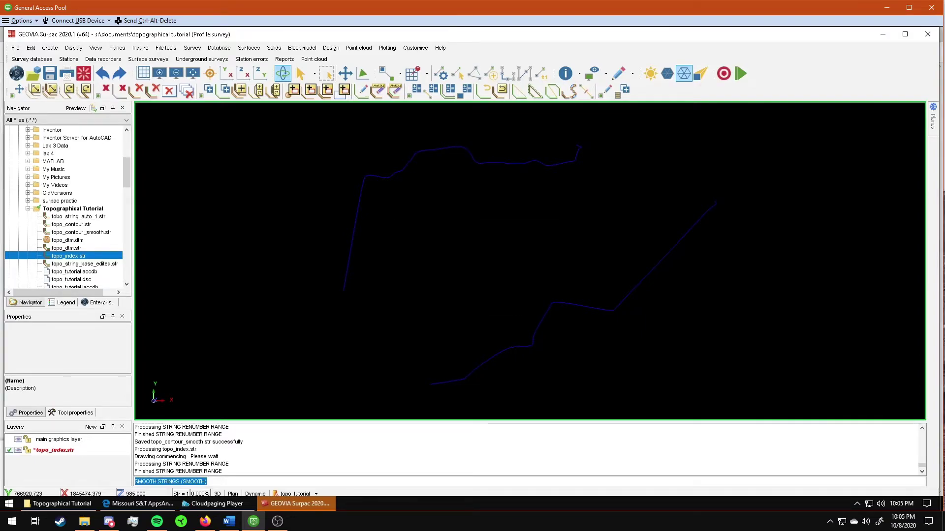
Save the smoothed index strings as topo_index_smooth.str.
left_click(56, 75)
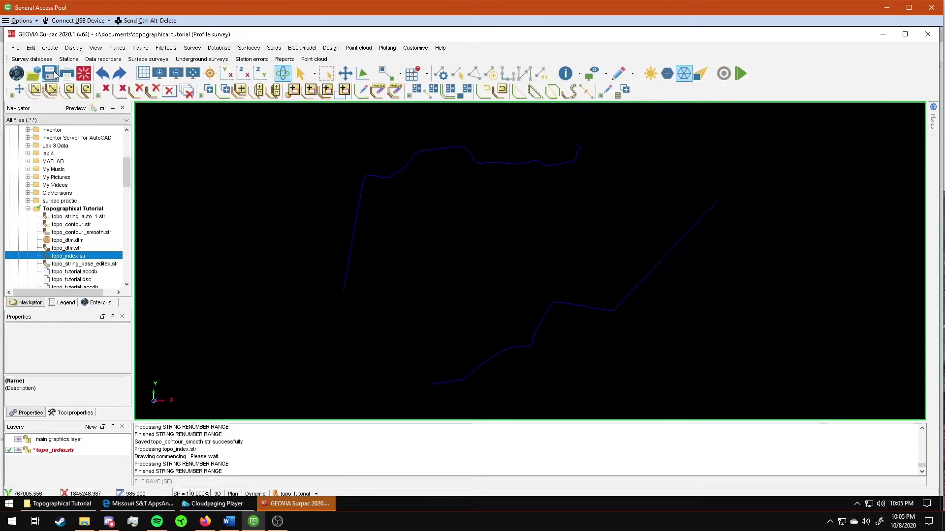
left_click(480, 201)
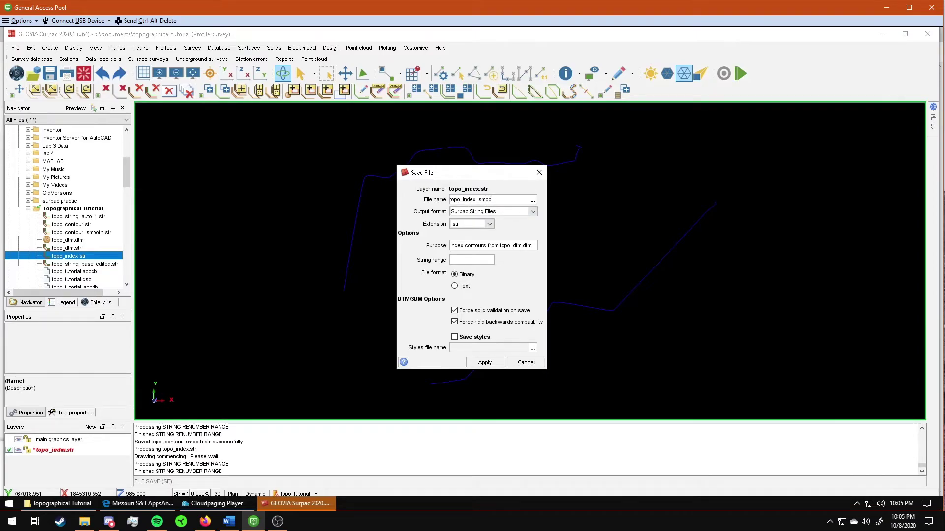
key("Return")
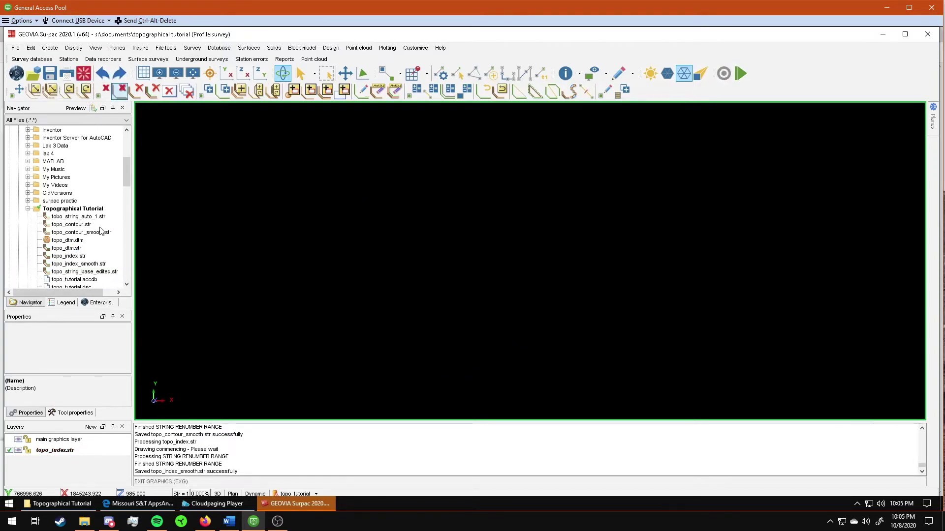
Display topo_contour_smooth.str and topo_index_smooth.str together in plan view.
left_click(97, 233)
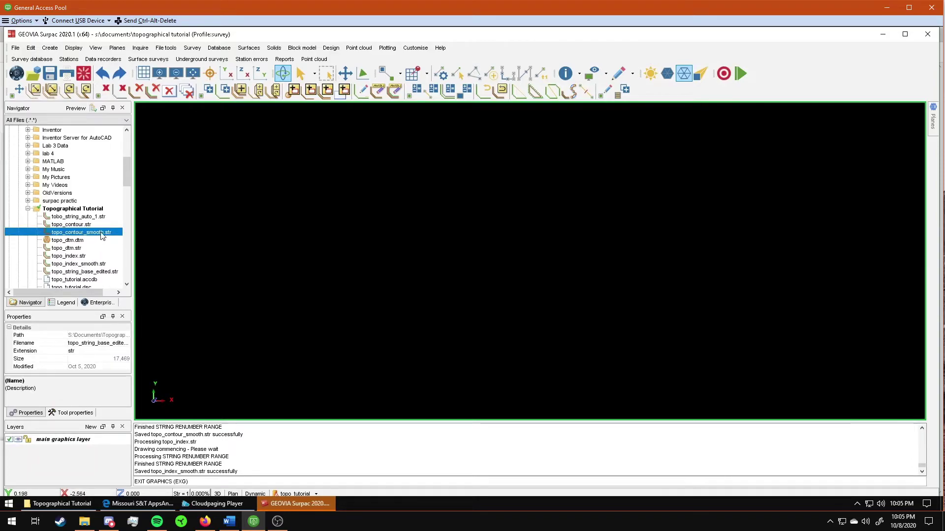
left_click_drag(102, 236, 302, 250)
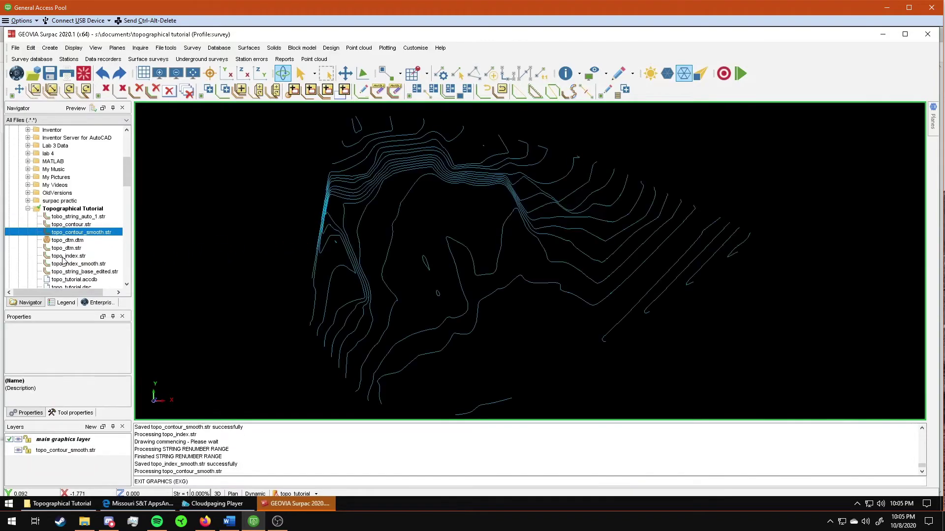
left_click_drag(69, 264, 335, 278)
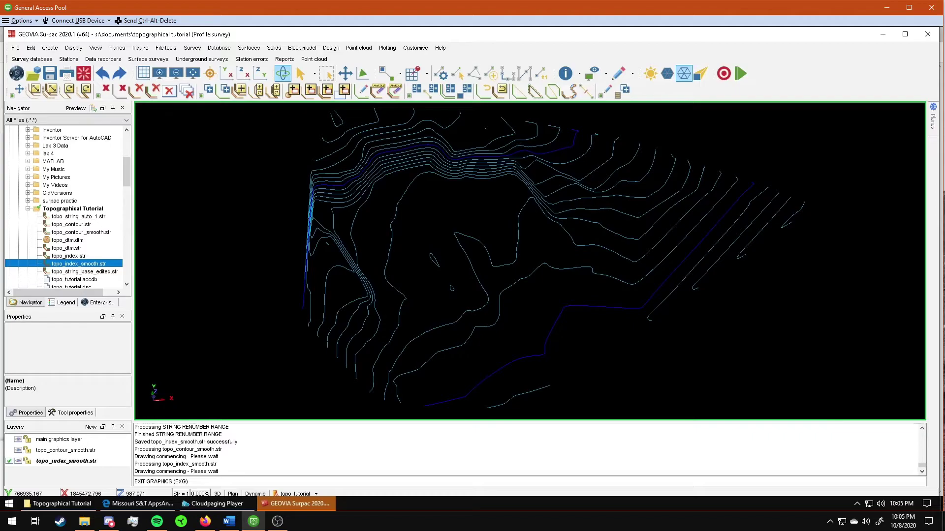
left_click(232, 77)
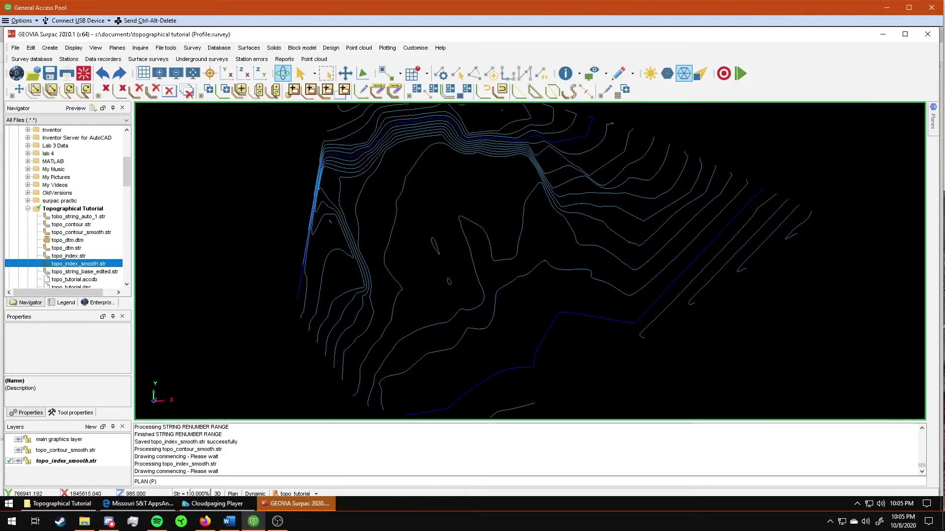
scroll(530, 251, "down", 1)
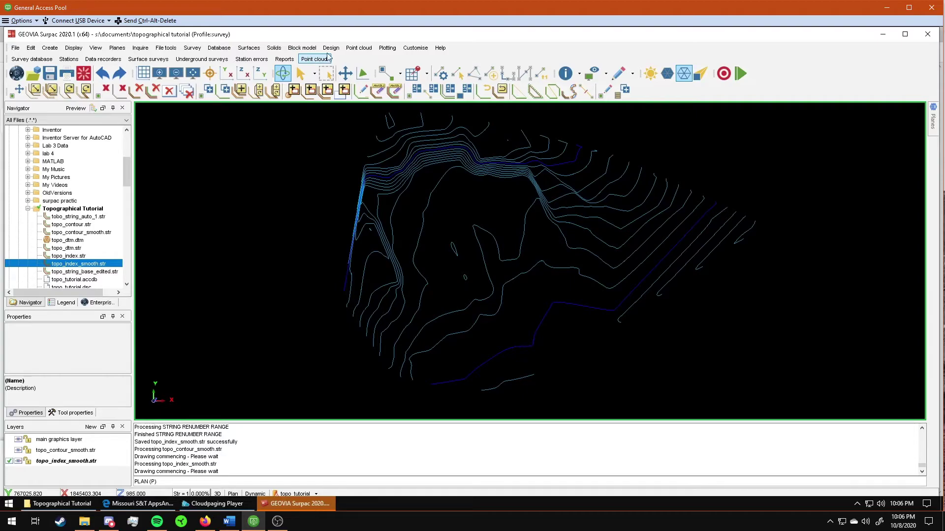
Configure Autoplot with a LETTER sheet, Fit to Screen scaling and 300 DPI raster output.
left_click(387, 47)
left_click(412, 67)
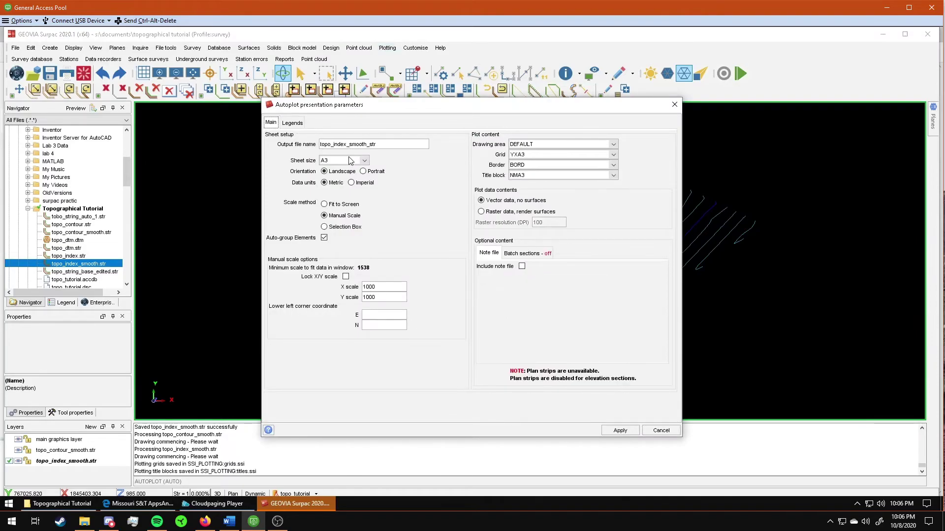
left_click(347, 159)
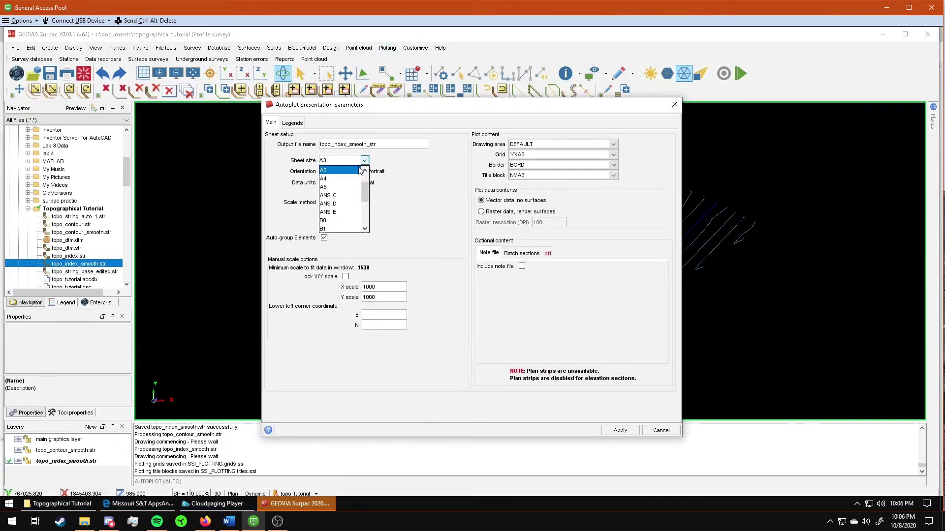
scroll(342, 211, "down", 2)
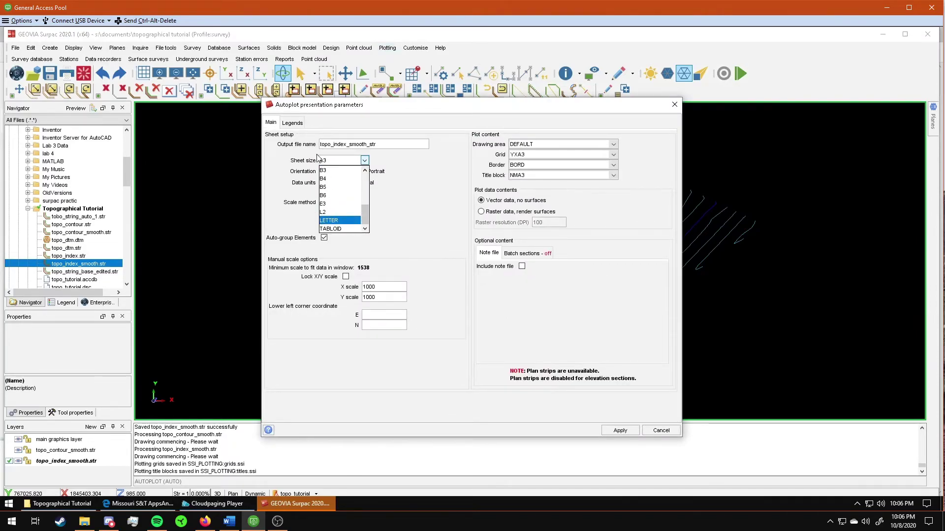
left_click(331, 159)
left_click(324, 204)
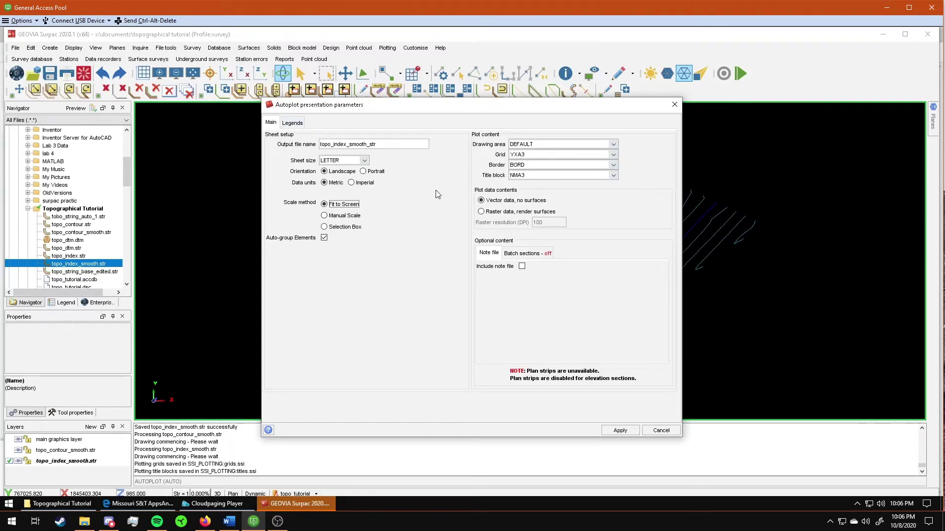
mouse_move(477, 109)
left_mouse_down()
mouse_move(237, 110)
mouse_move(168, 131)
mouse_move(197, 197)
mouse_move(153, 194)
left_mouse_up()
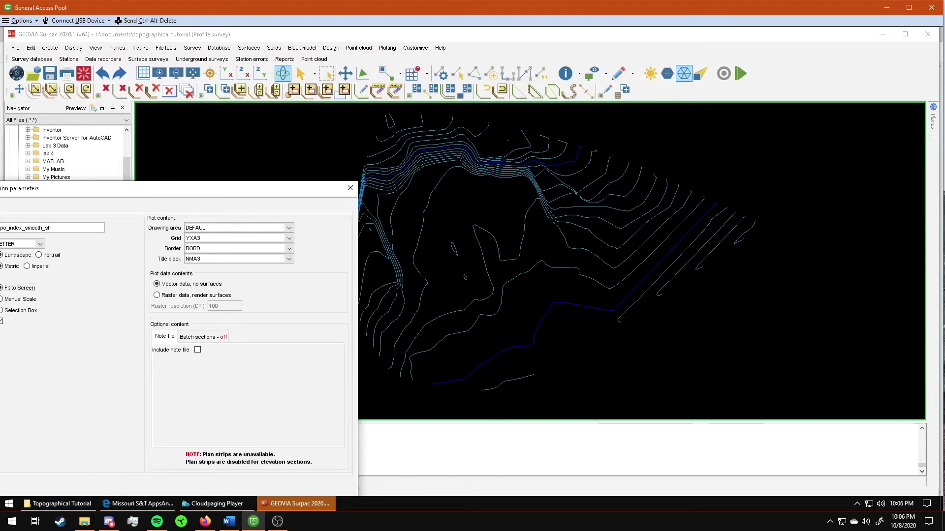
left_click_drag(229, 193, 526, 121)
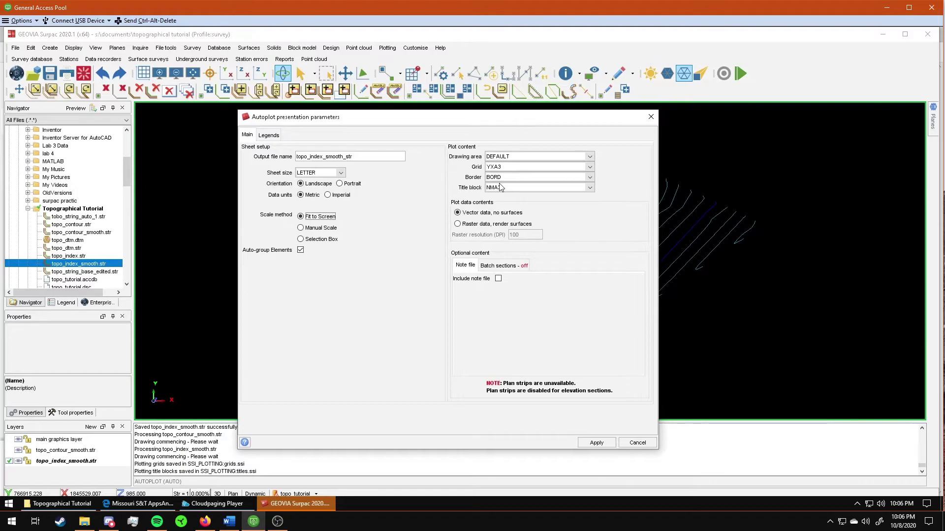
left_click(478, 226)
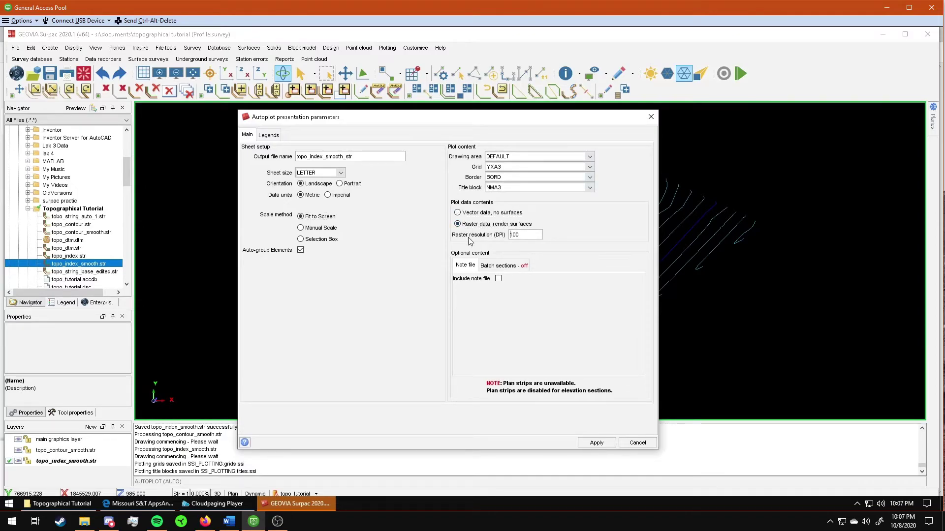
key("Tab")
type("300")
left_click(596, 443)
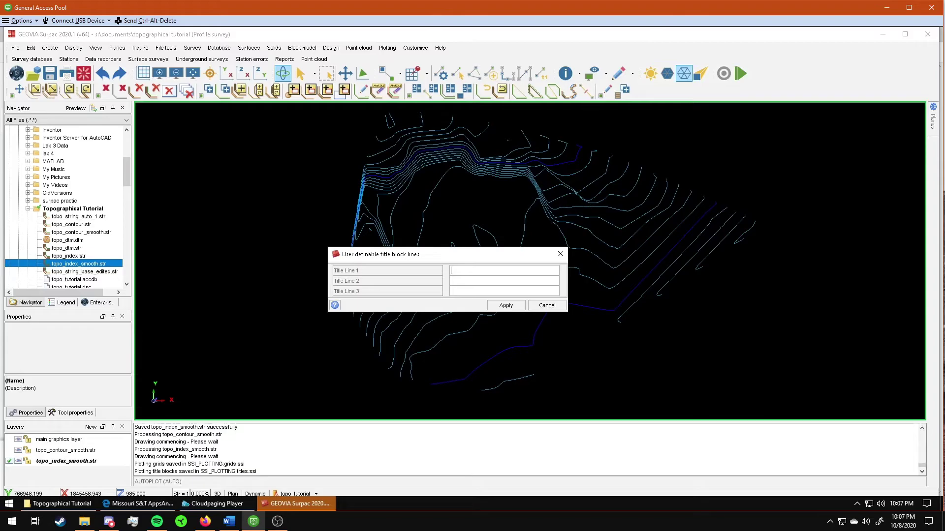
Fill the title block lines with the student's name, 'lab/assignment' and 'Group', then apply.
type("Name")
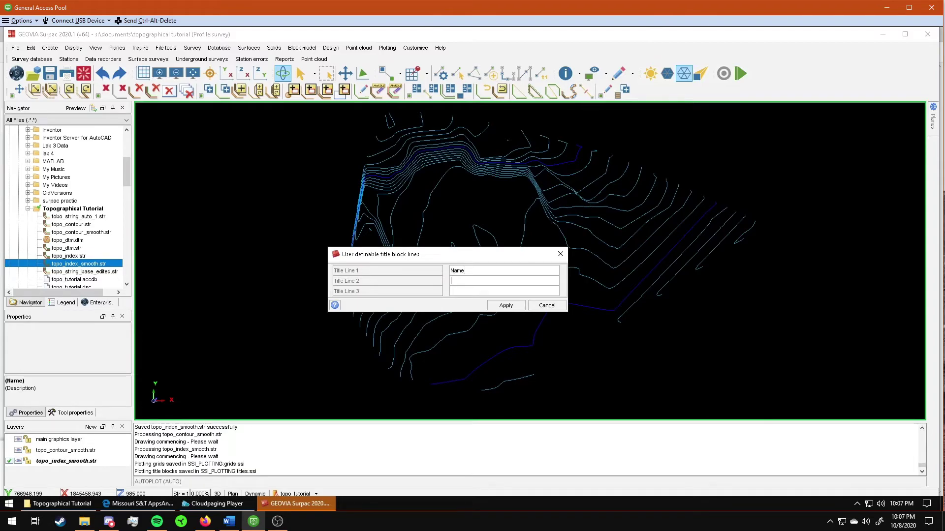
type("CLa")
key("Tab")
key("Tab")
key("Tab")
key("Tab")
key("BackSpace")
type("lab/assignment")
key("Tab")
key("End")
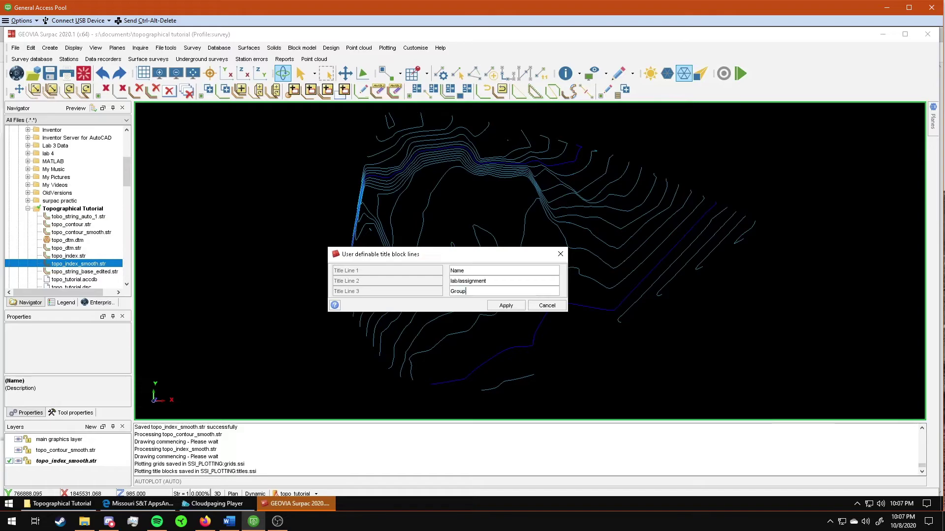
left_click(502, 306)
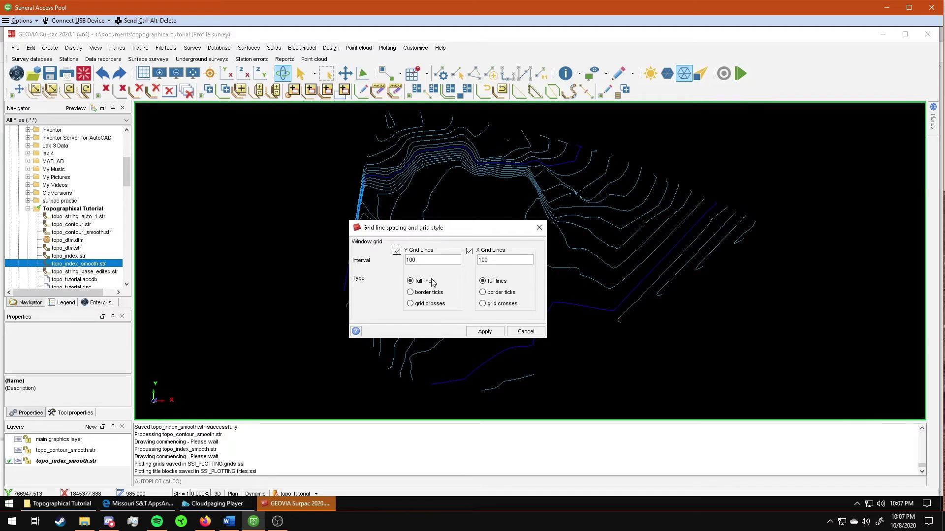
Show both X and Y grids as border ticks at 100 intervals and apply to plot.
left_click(426, 292)
left_click(498, 292)
key("shift+Tab")
left_click(485, 332)
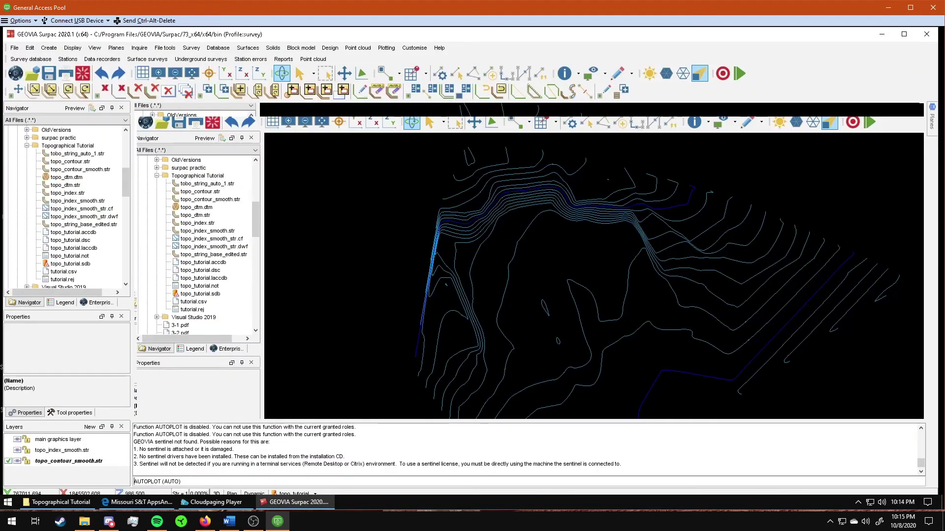
Display all database survey stations coloured by level_area, with no query constraints.
left_click(67, 59)
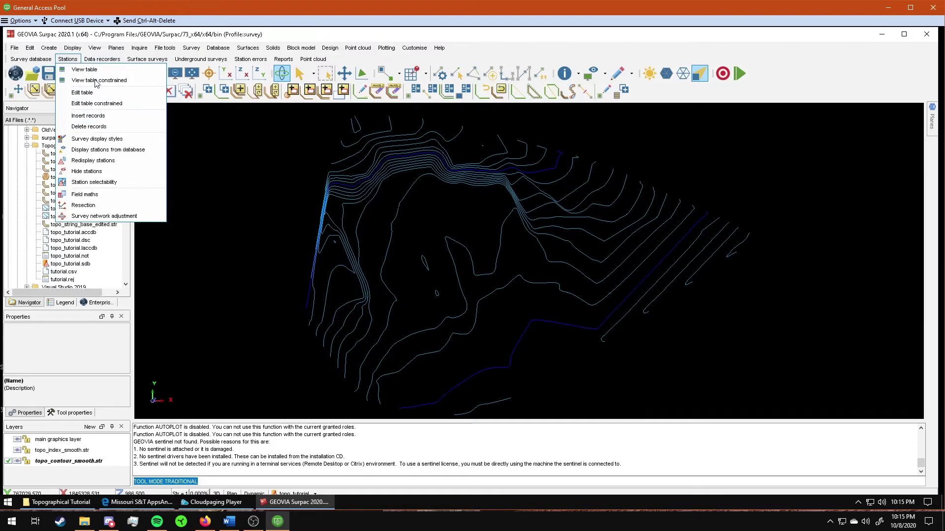
left_click(97, 139)
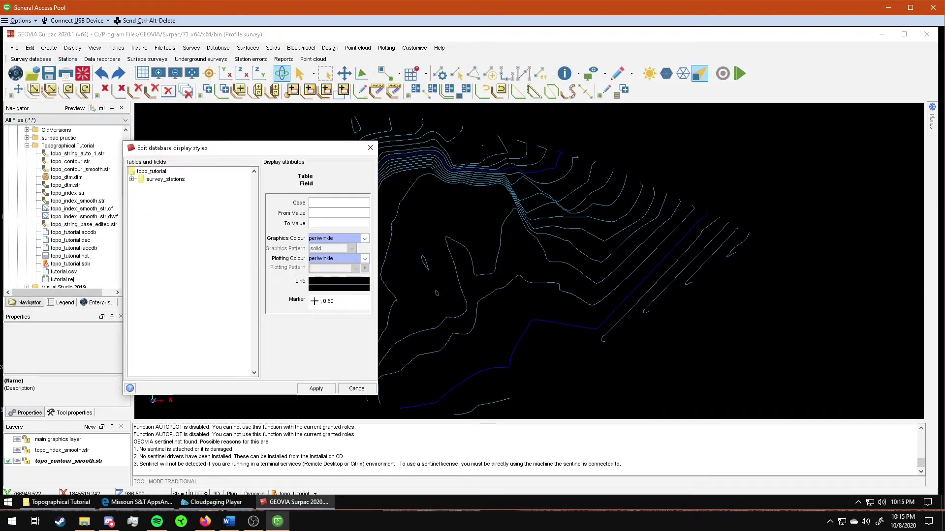
left_click(370, 147)
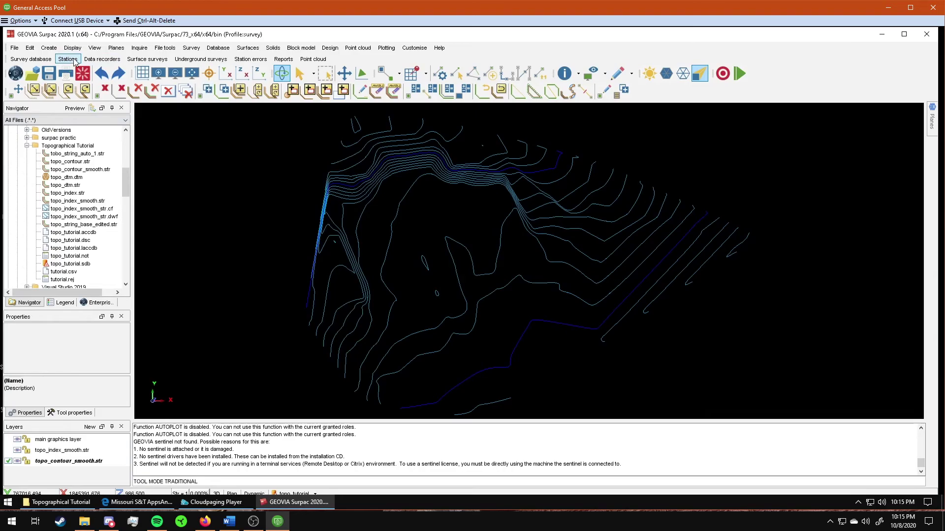
left_click(68, 59)
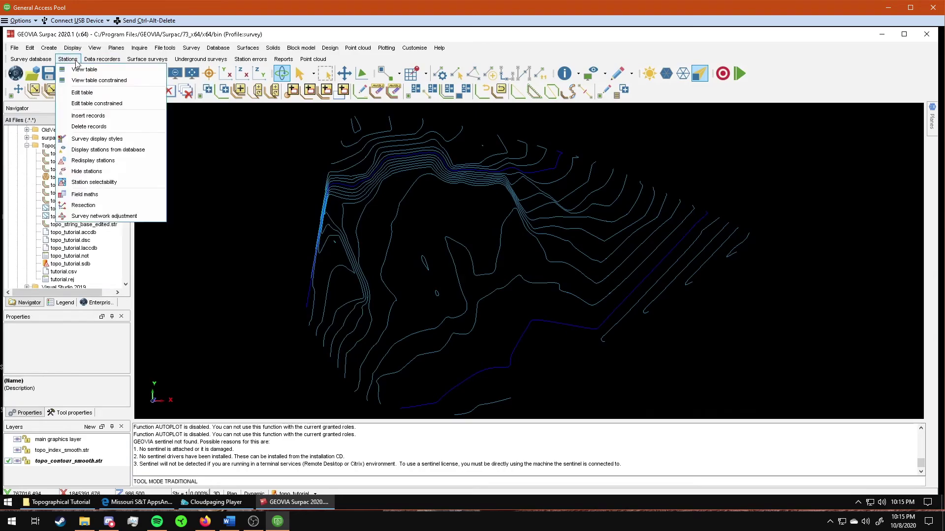
left_click(101, 149)
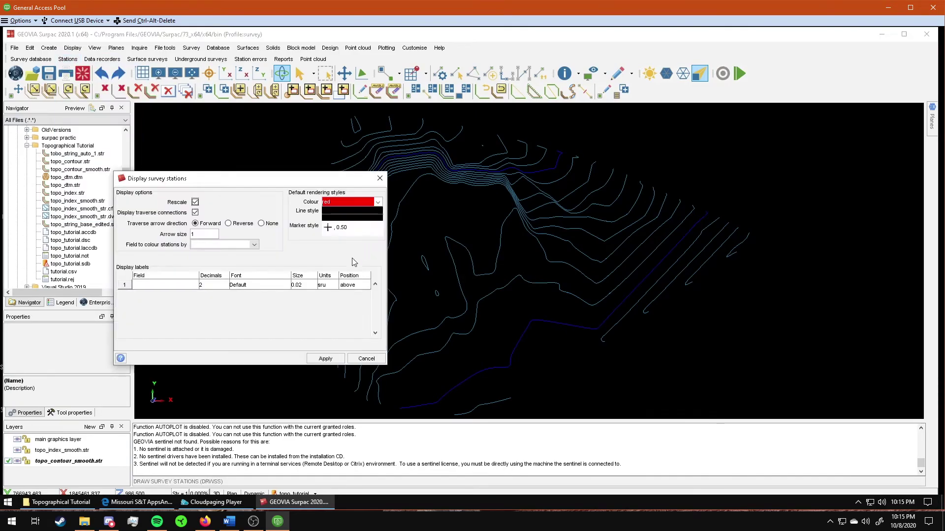
left_click(253, 245)
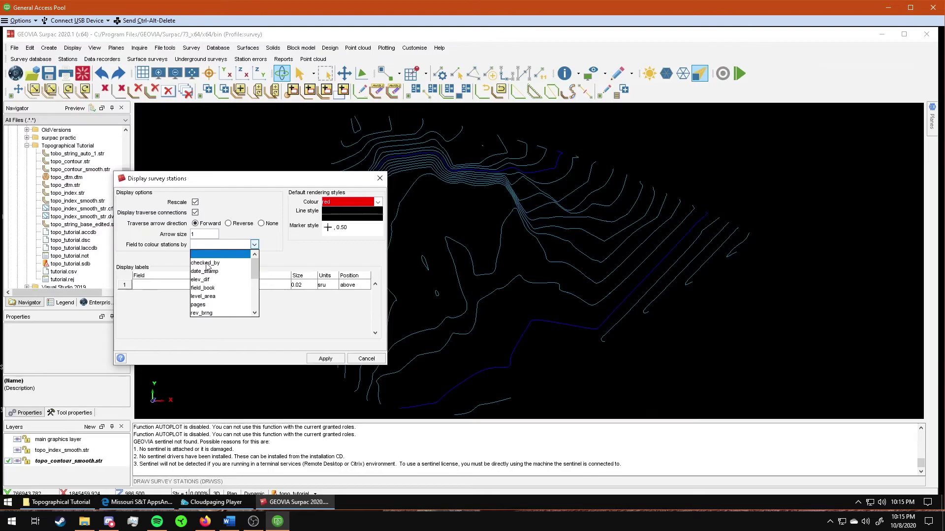
left_click(210, 296)
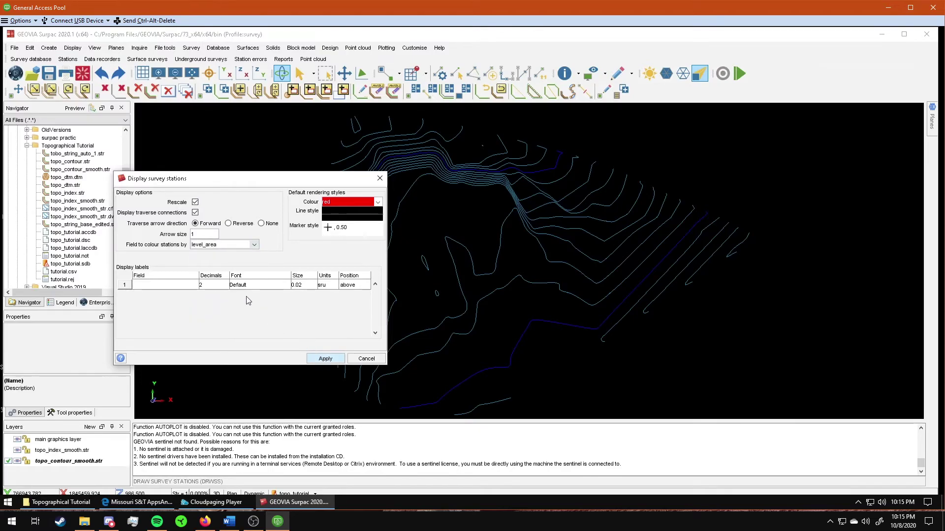
left_click(326, 359)
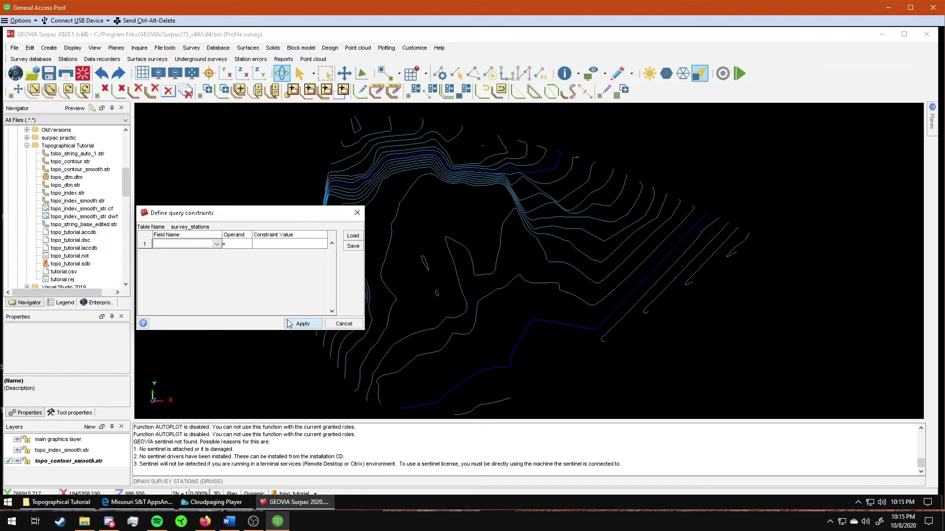
left_click(290, 323)
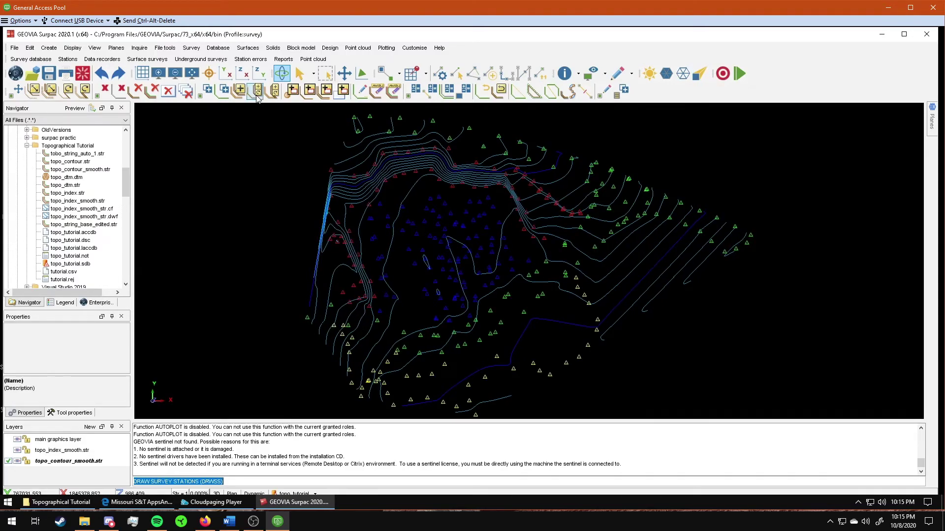
Run Autoplot as vector data without surfaces, including the survey_stations level_area legend.
left_click(386, 48)
left_click(464, 90)
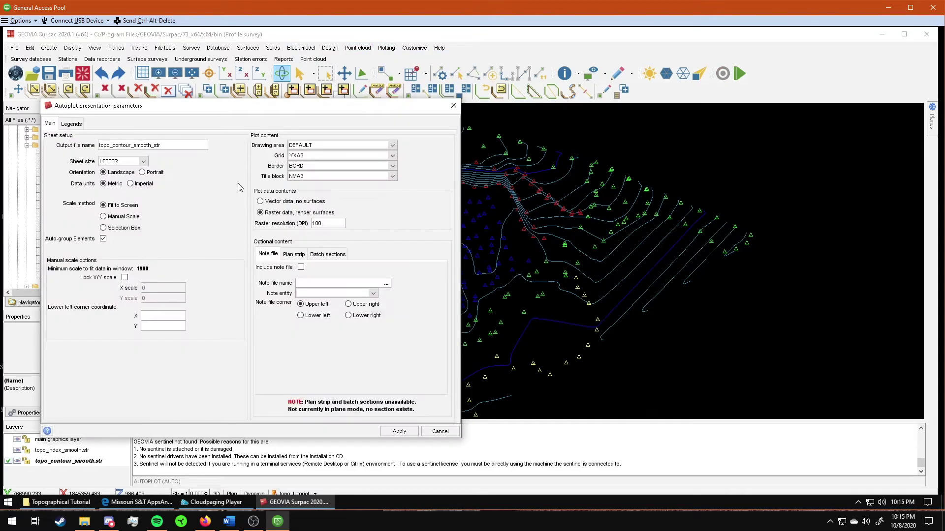
left_click(277, 202)
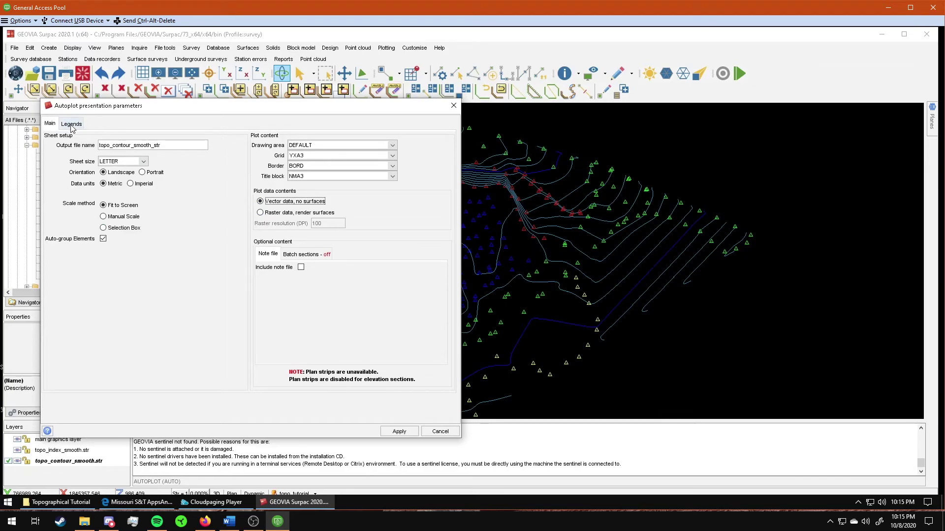
left_click(72, 125)
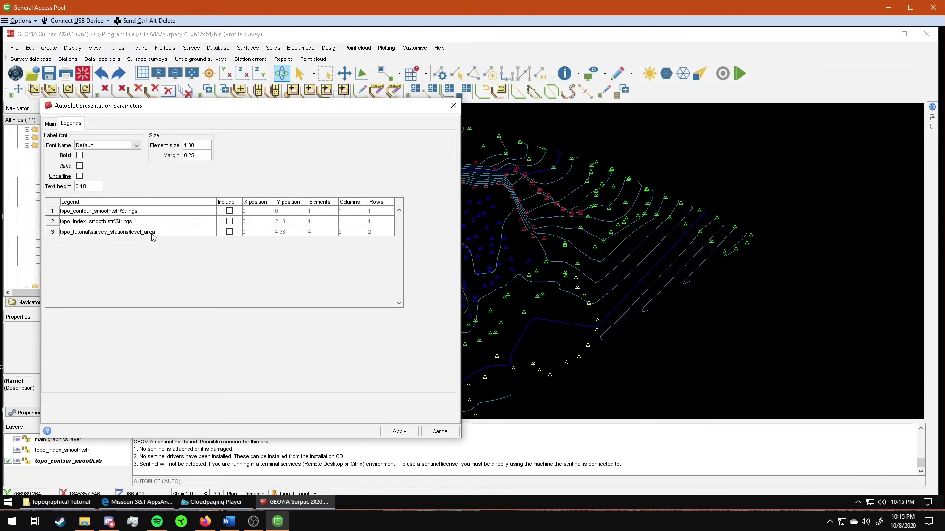
left_click(230, 232)
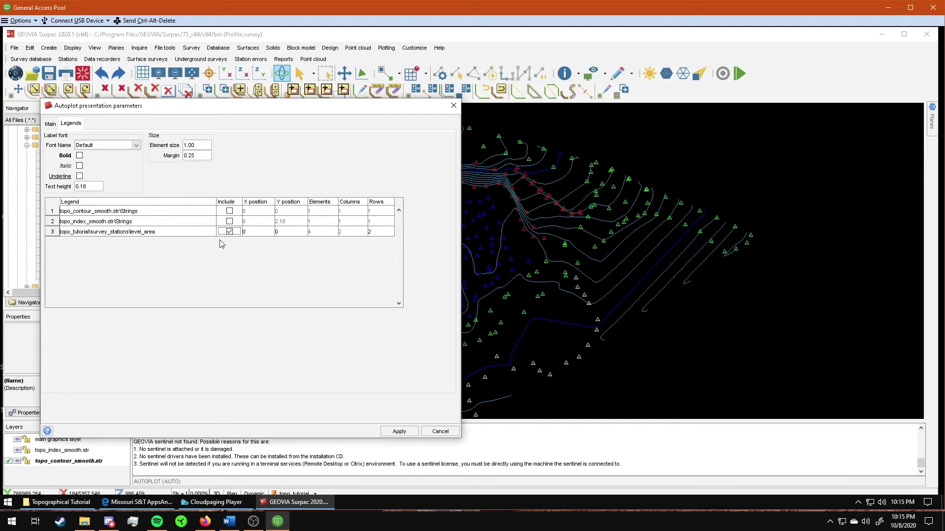
left_click(49, 123)
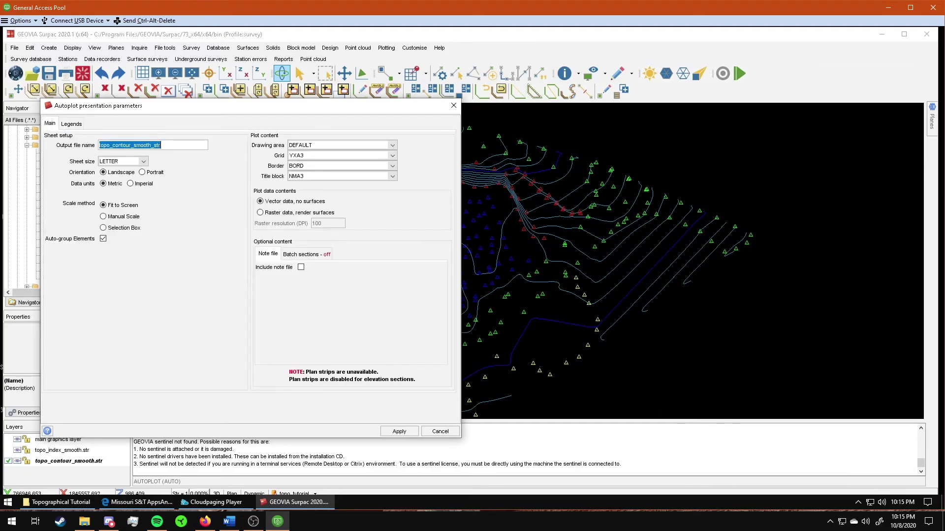
left_click(404, 432)
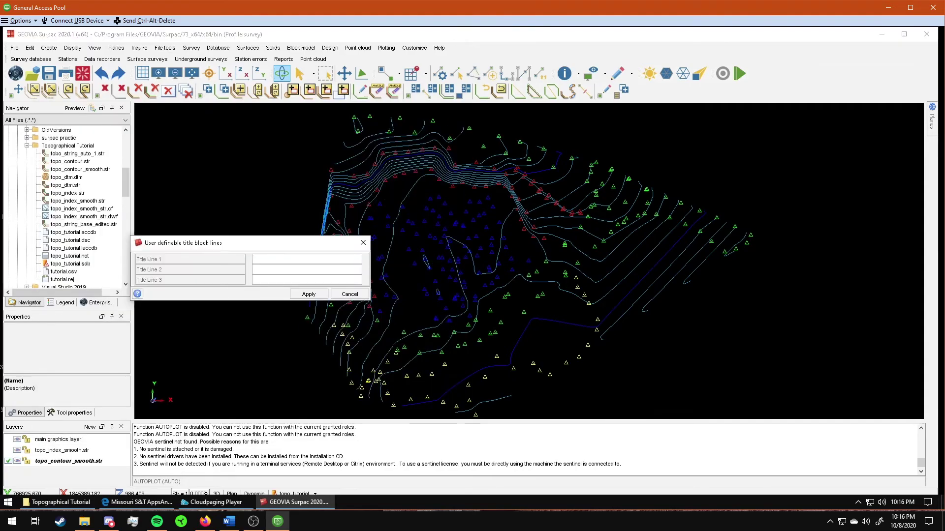
Enter title lines Name, Lab/Assignment # and Group, then accept the 100-unit full-line grid.
left_click(263, 259)
left_click(261, 259)
left_click(276, 261)
left_click(266, 259)
left_click(305, 270)
left_click(279, 274)
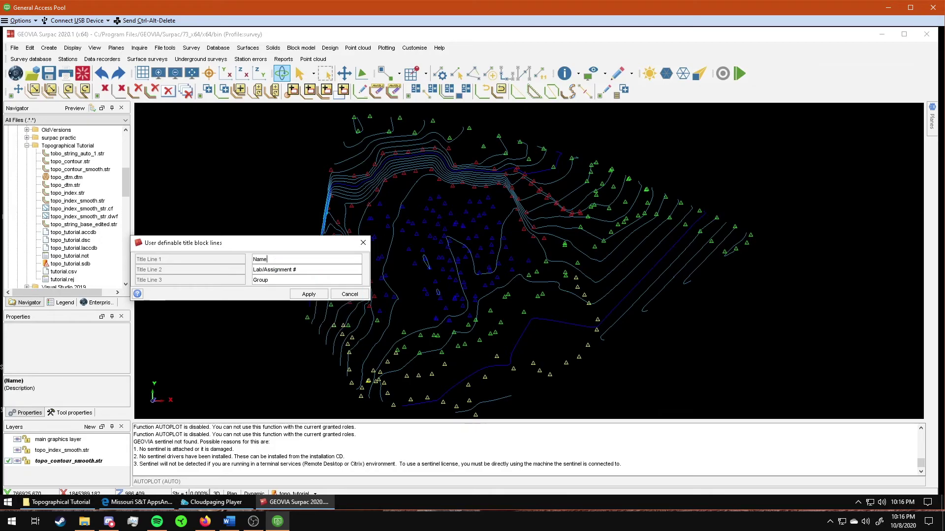
left_click(308, 295)
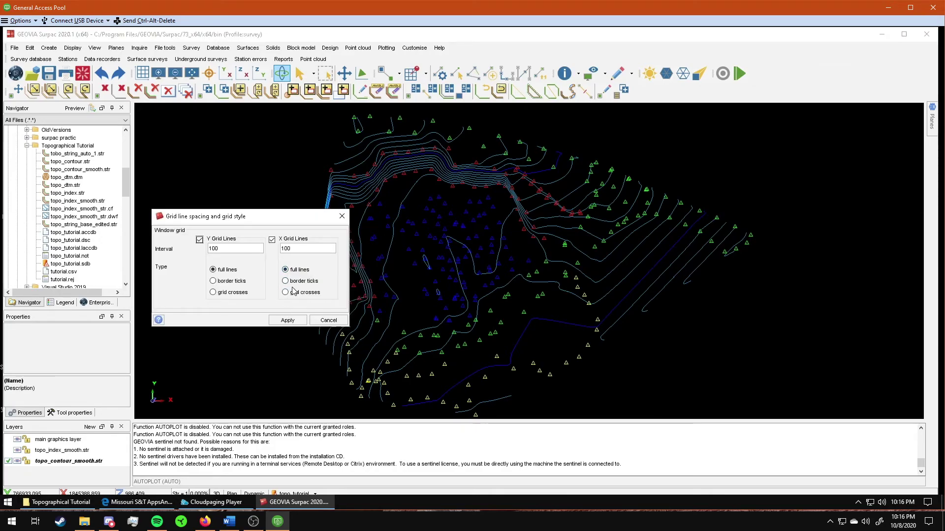
left_click(288, 321)
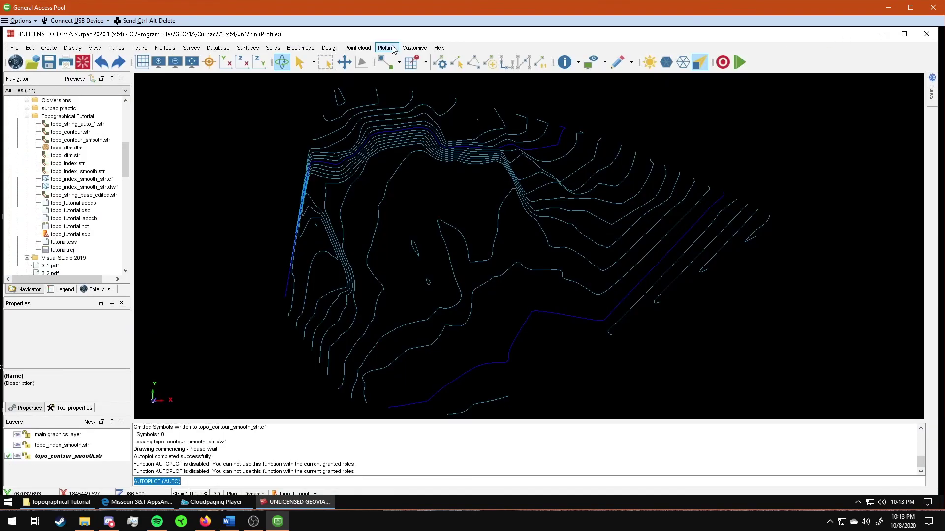
left_click(385, 48)
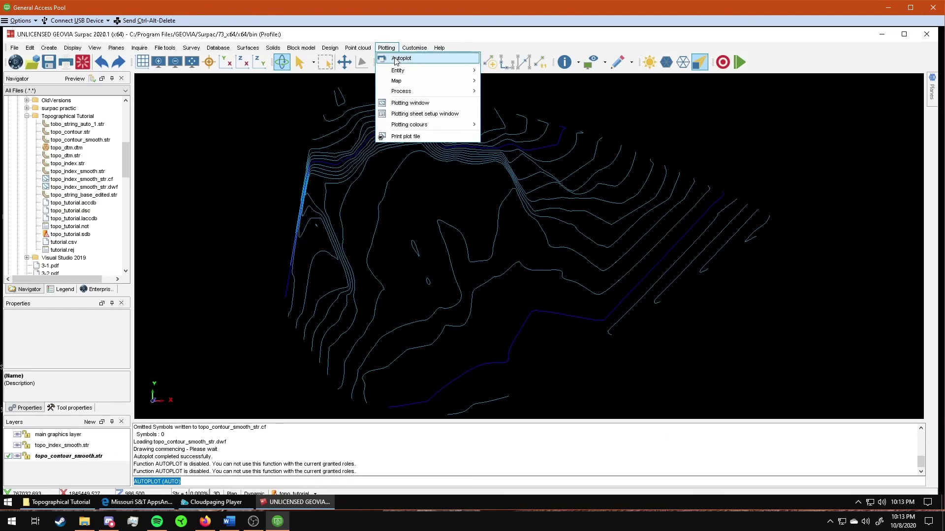
left_click(396, 59)
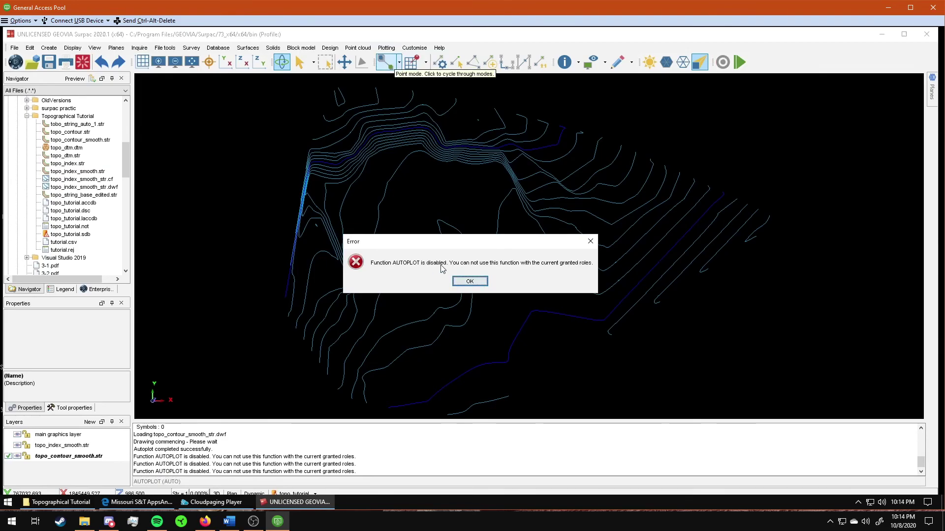
left_click(471, 283)
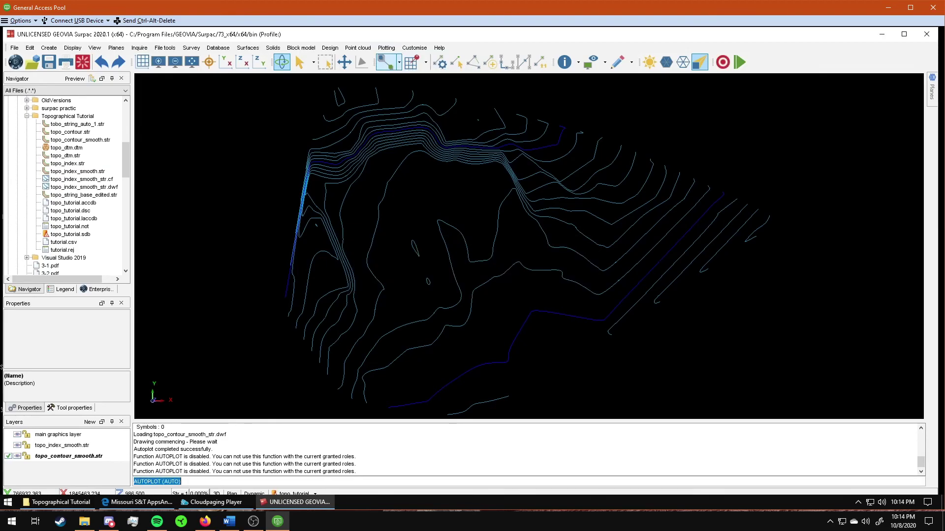
Switch licensing to GEOVIA licensing under File > License Management.
left_click(14, 48)
left_click(38, 62)
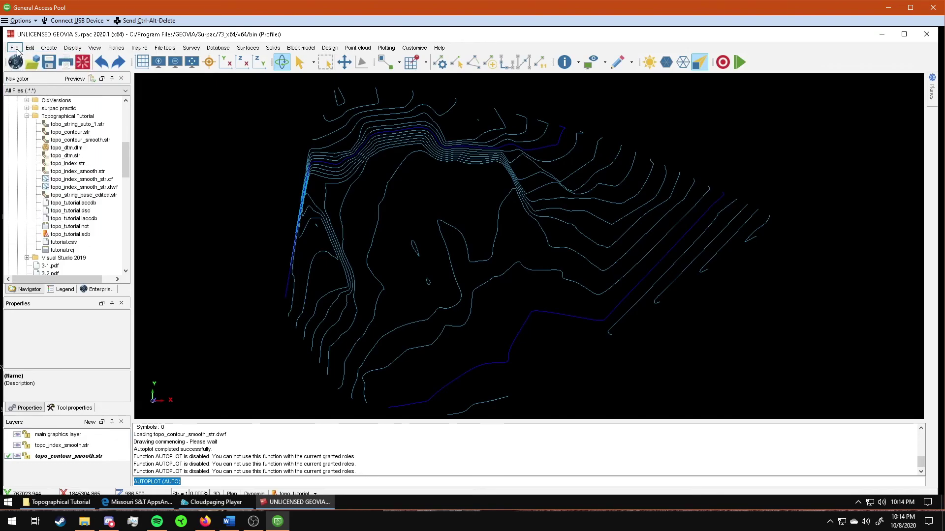
left_click(15, 48)
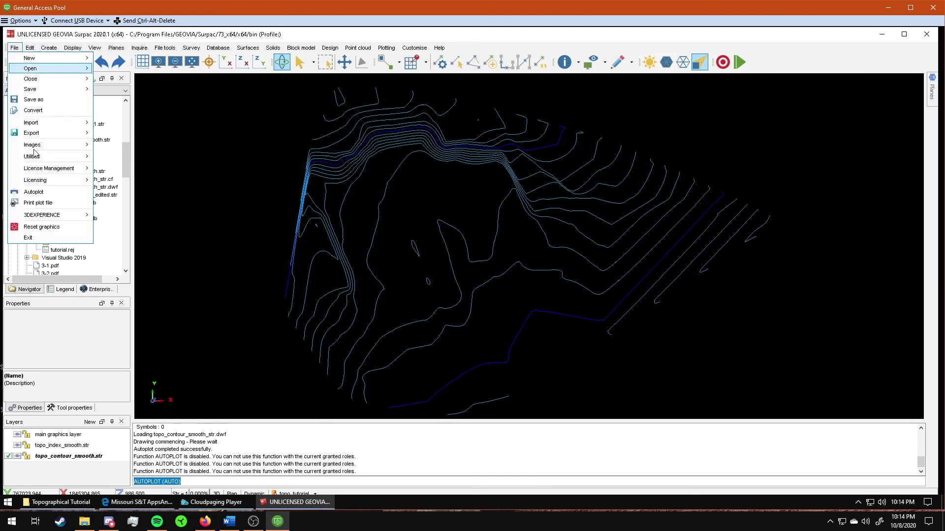
mouse_move(54, 169)
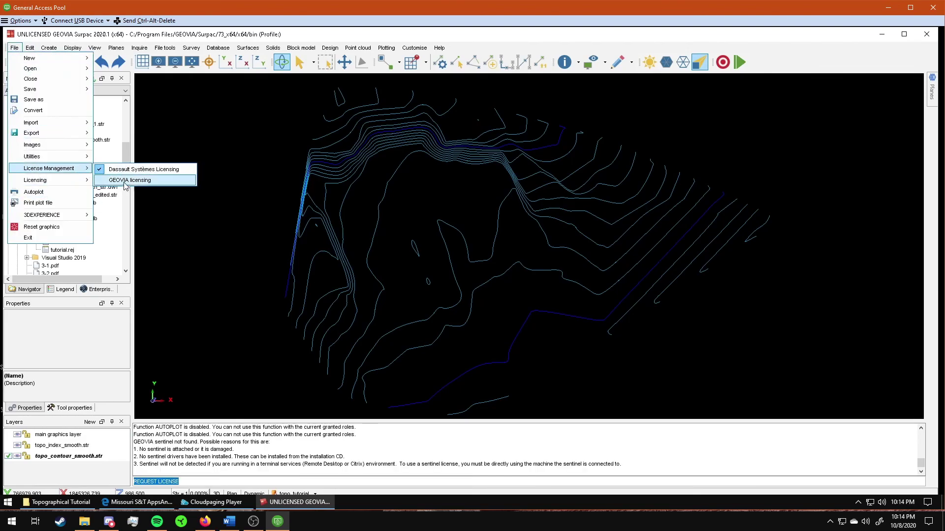
left_click(140, 179)
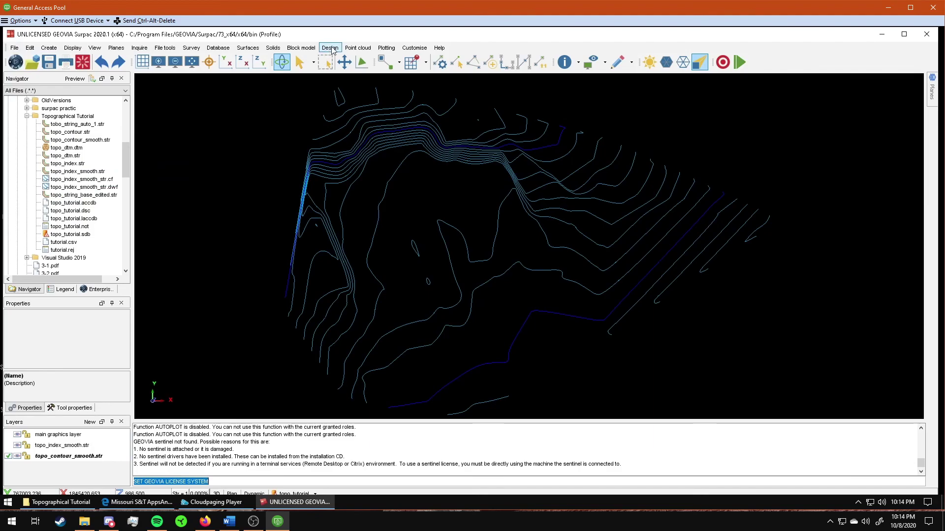
Open the Autoplot settings for topo_contour_smooth_str, move the dialog aside, and cancel it.
left_click(388, 61)
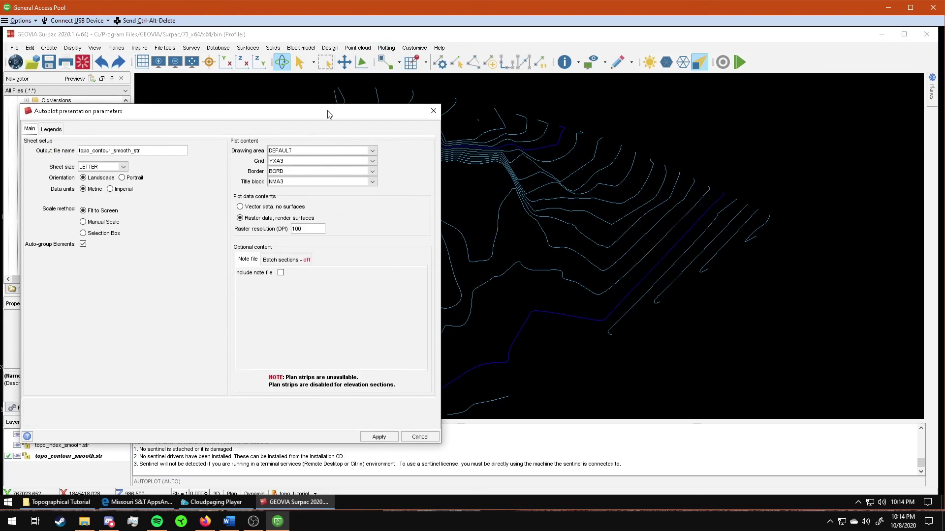
left_click_drag(329, 114, 349, 108)
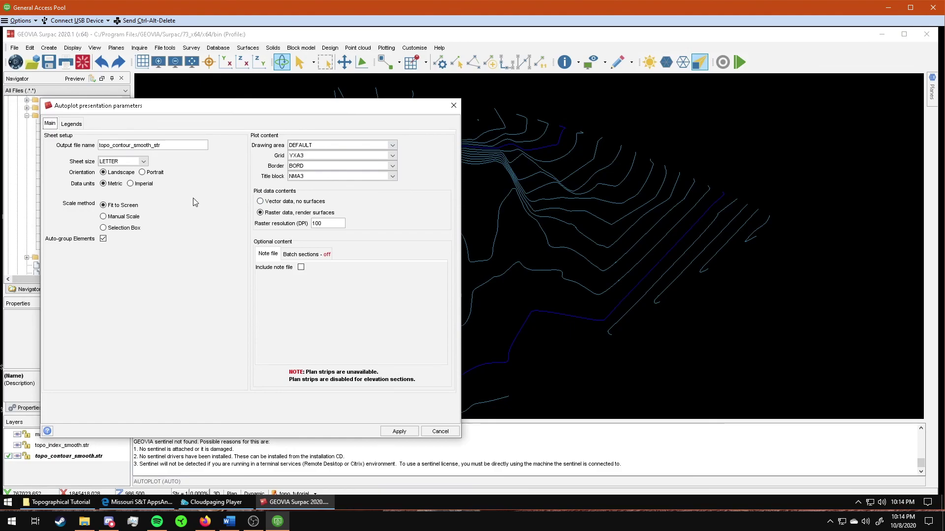
left_click(440, 431)
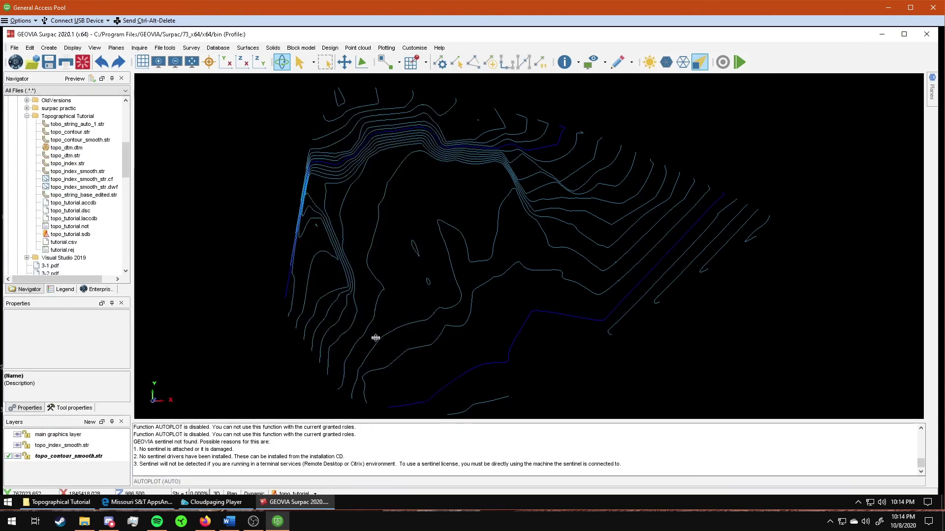